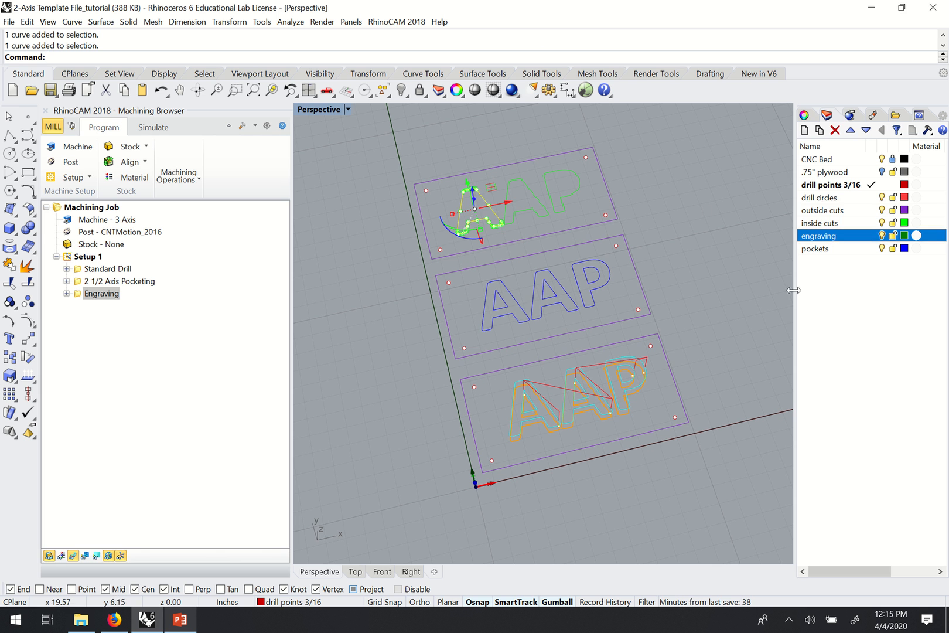
Select all the letter curves on the "inside cuts" layer
click(819, 211)
click(822, 224)
click(738, 238)
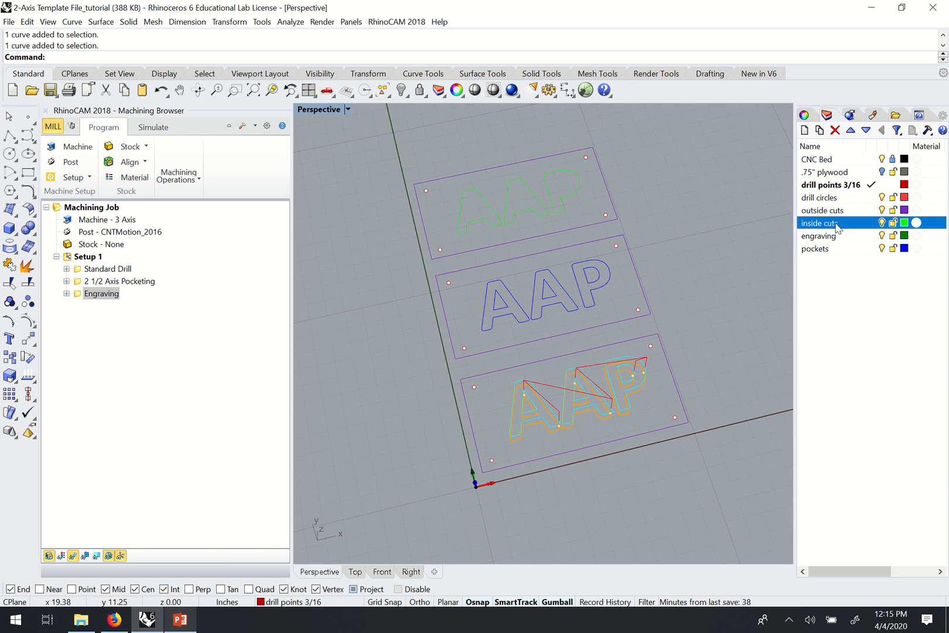
right_click(834, 225)
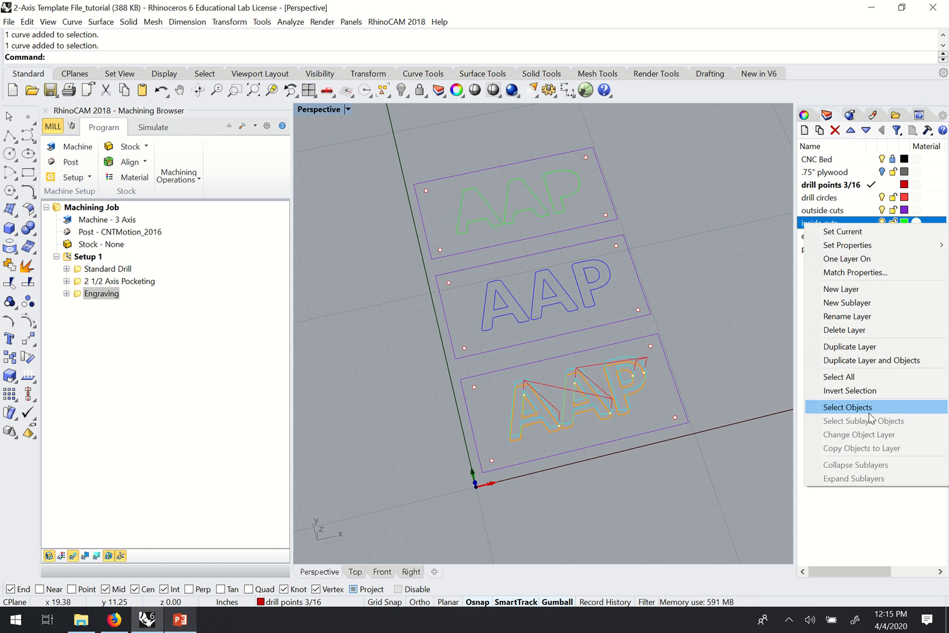
click(850, 406)
right_drag(429, 291, 613, 326)
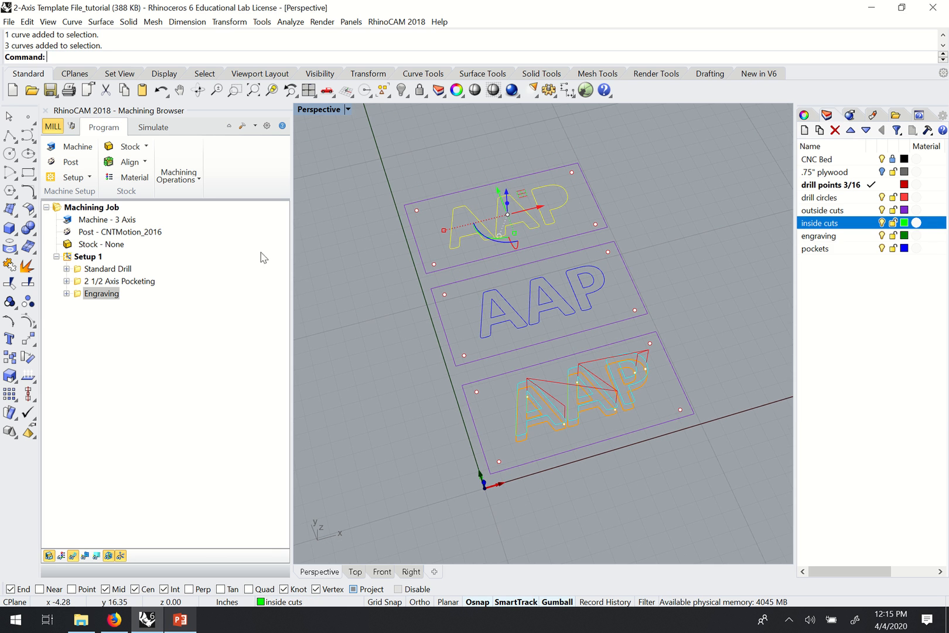
Create a 2 1/2 Axis Profiling operation using the selected letter curves as part regions, and check the listed drive regions
click(196, 187)
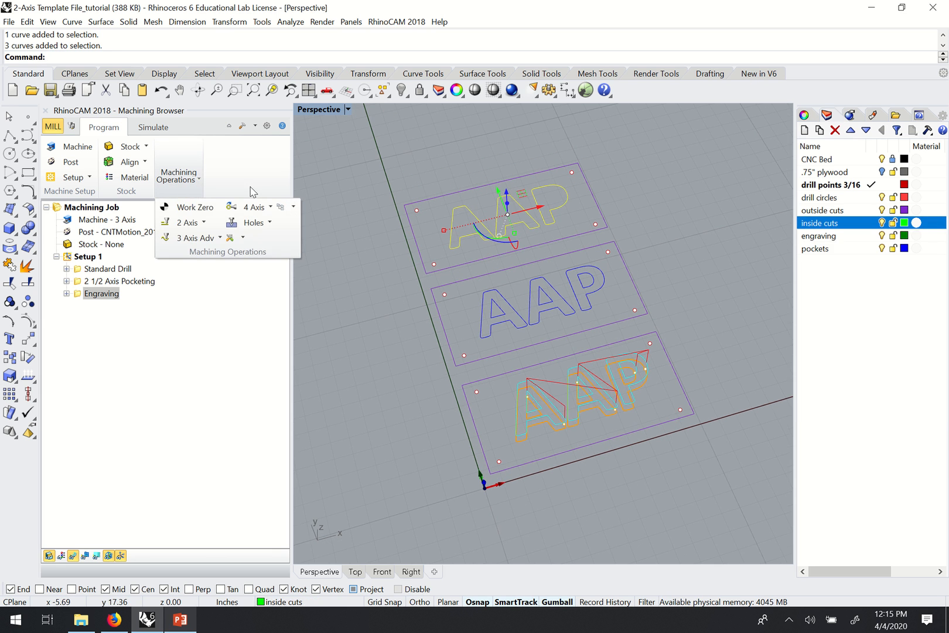
click(191, 225)
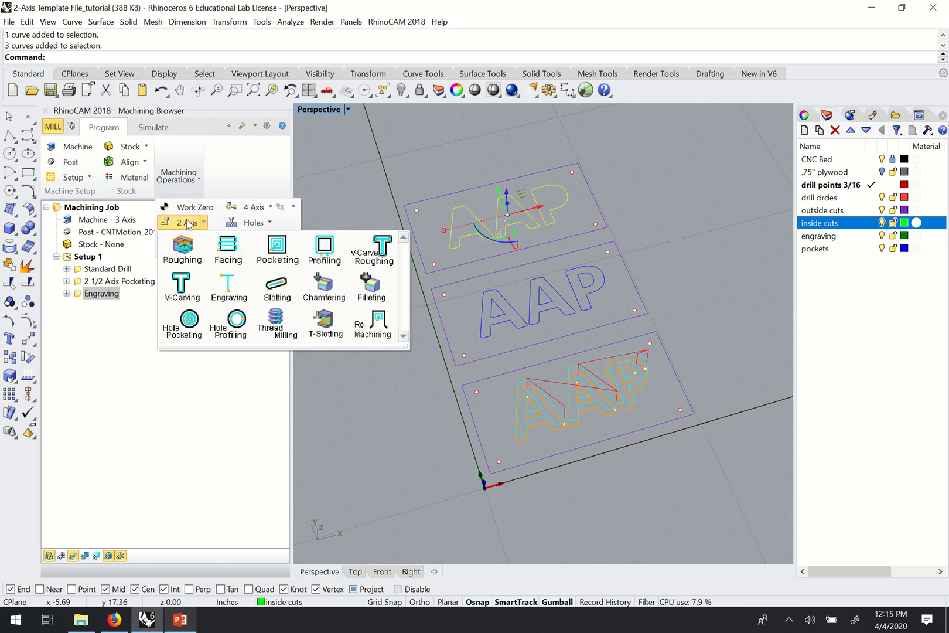
click(327, 258)
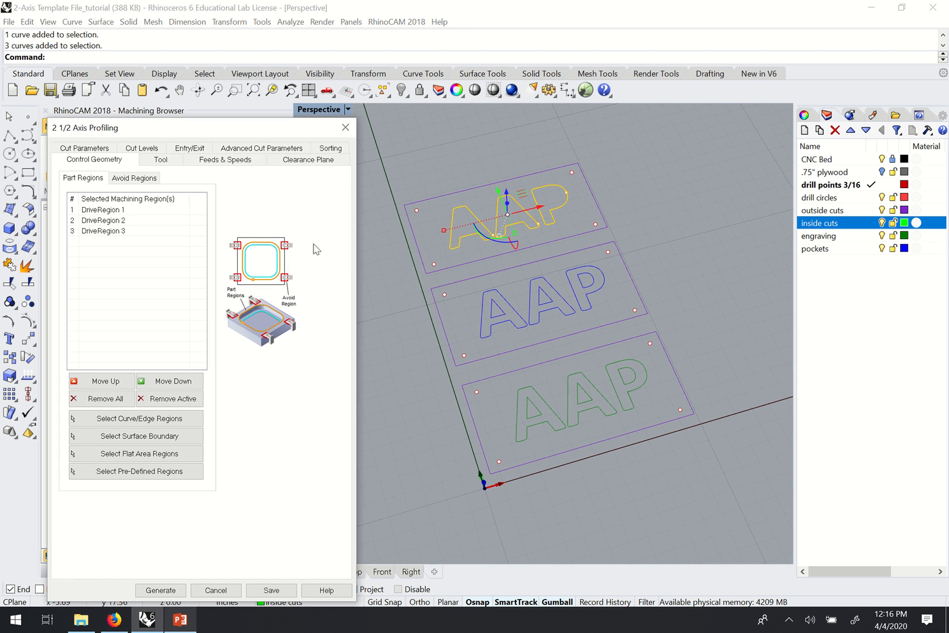
click(390, 193)
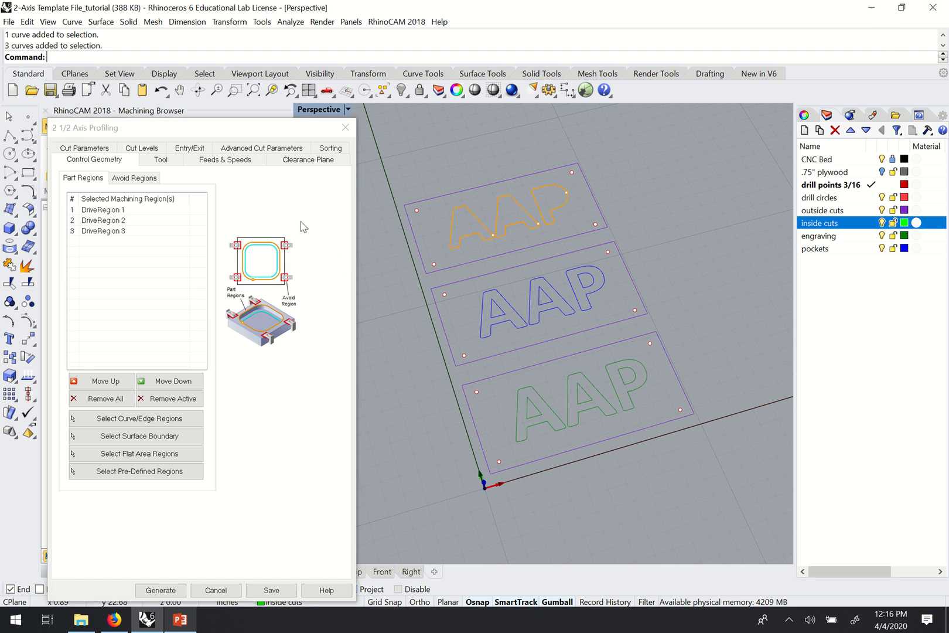
click(115, 231)
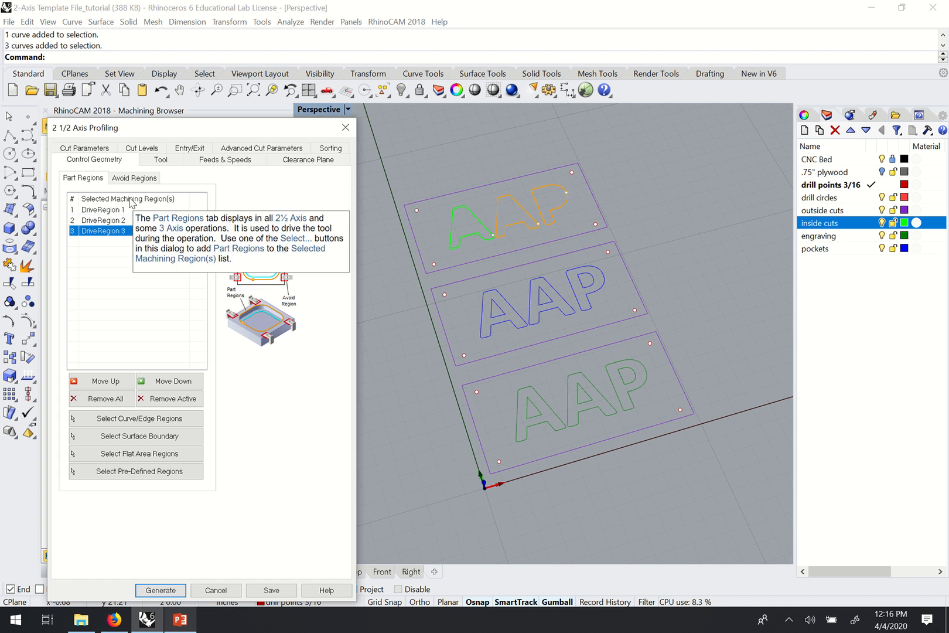
Choose the 1/4" Flat Downcut for Plywood (57-285) as the profiling tool
click(163, 163)
right_drag(581, 232, 535, 243)
drag(206, 267, 194, 278)
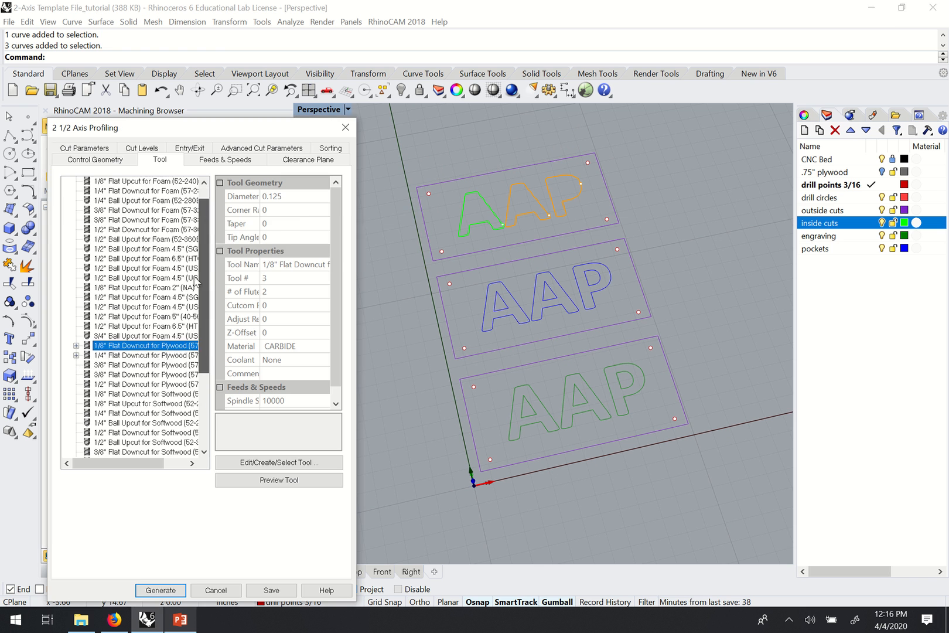
click(117, 356)
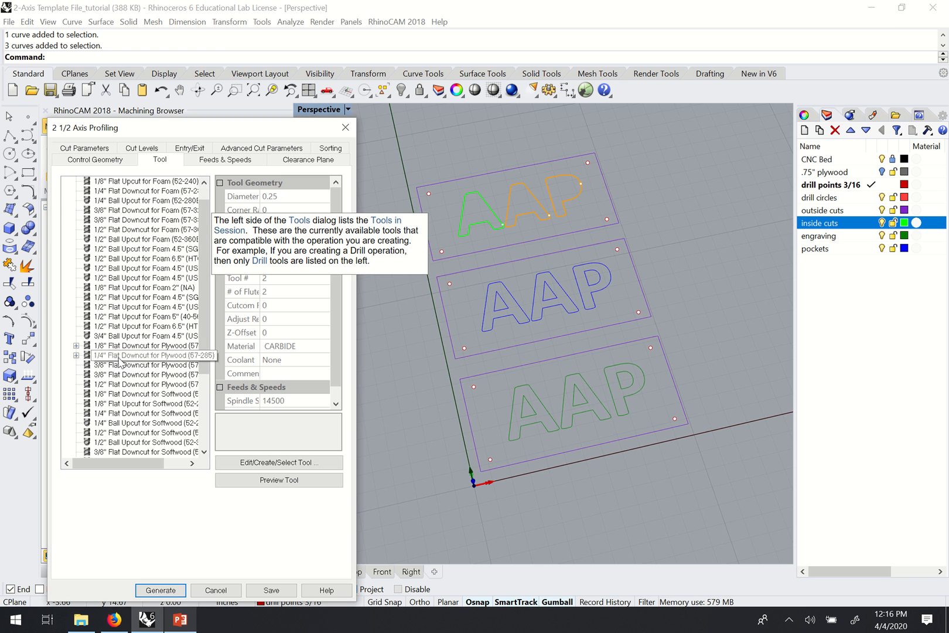
Load the feeds and speeds from the selected tool and review the clearance plane settings
scroll(500, 229, up, 6)
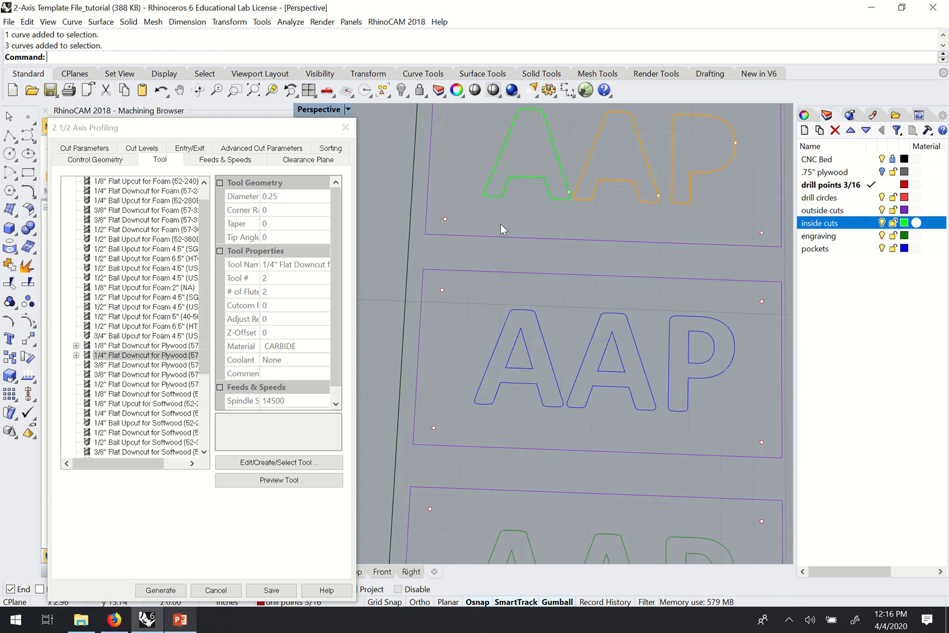
scroll(501, 227, up, 4)
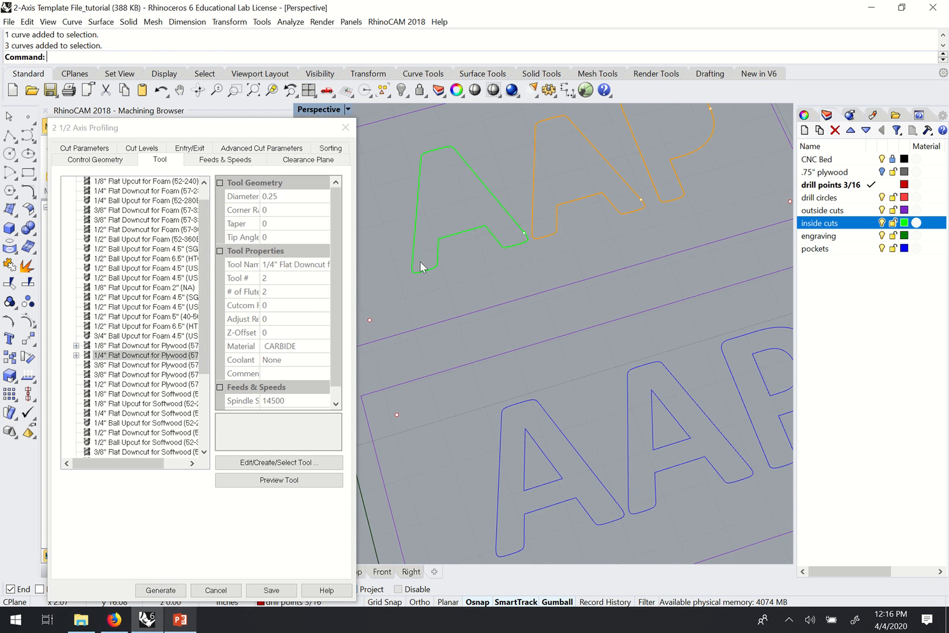
scroll(478, 252, down, 5)
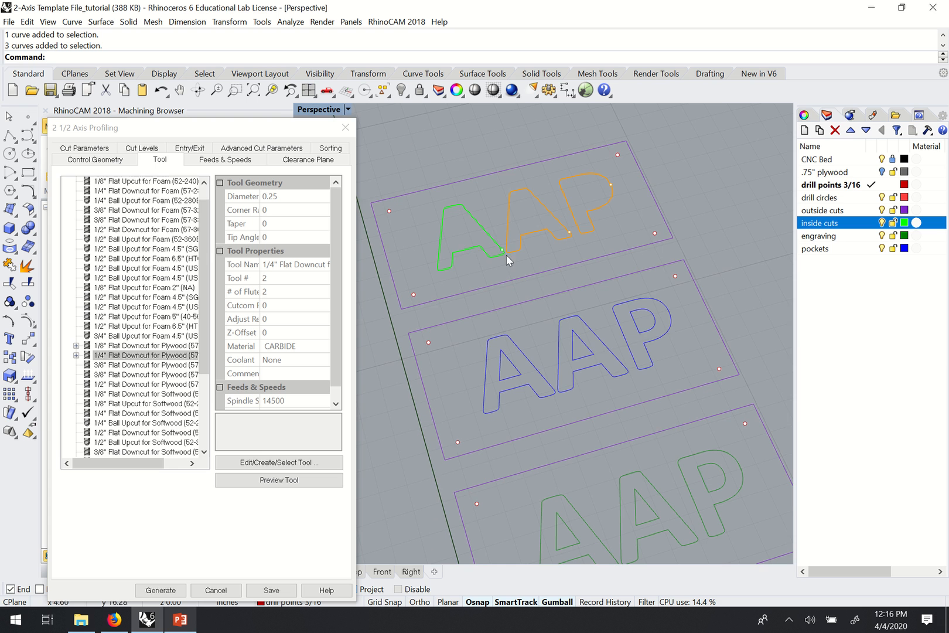
scroll(503, 254, up, 2)
scroll(497, 255, up, 2)
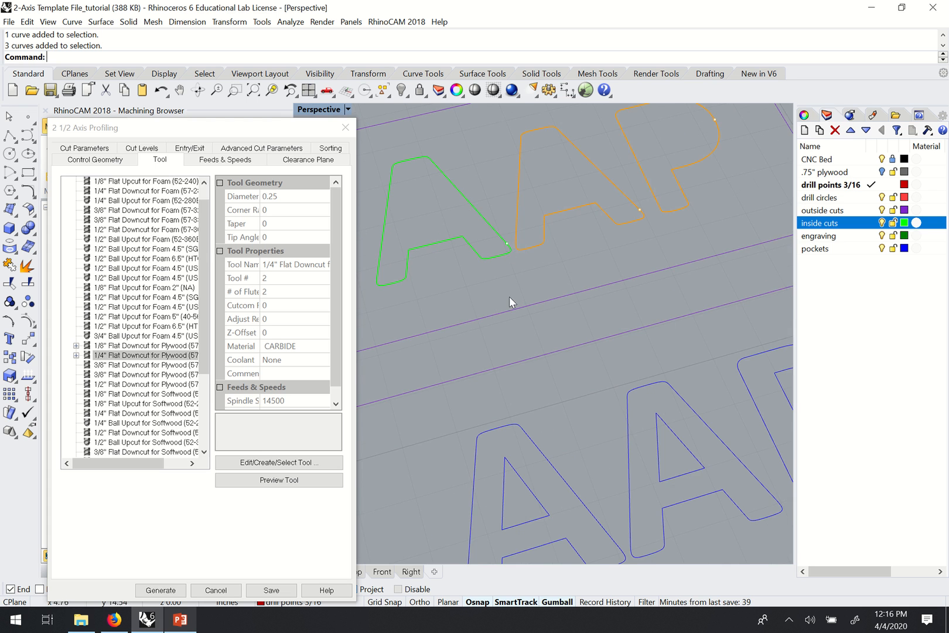
scroll(510, 296, down, 3)
right_drag(526, 306, 503, 305)
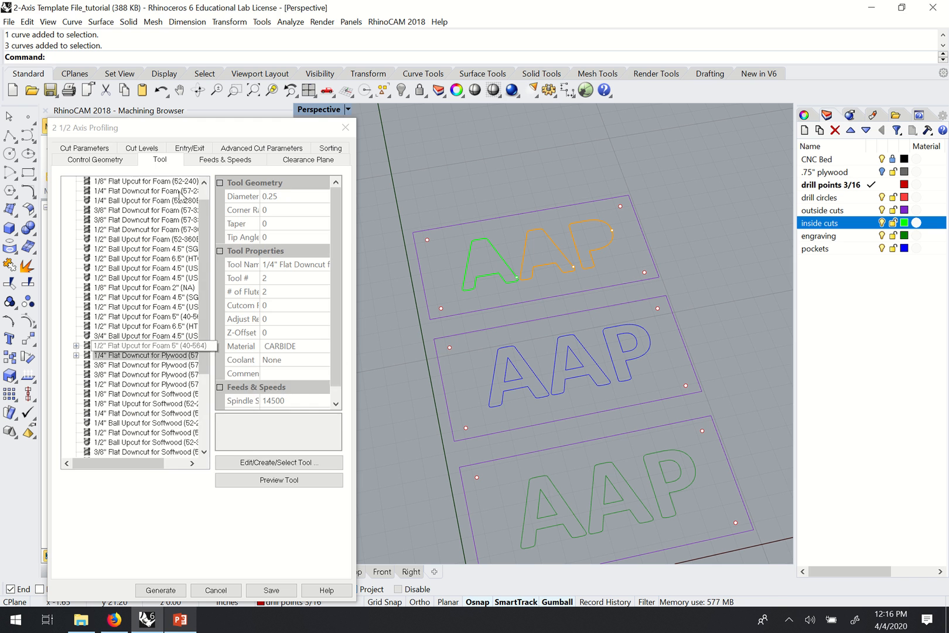
click(226, 159)
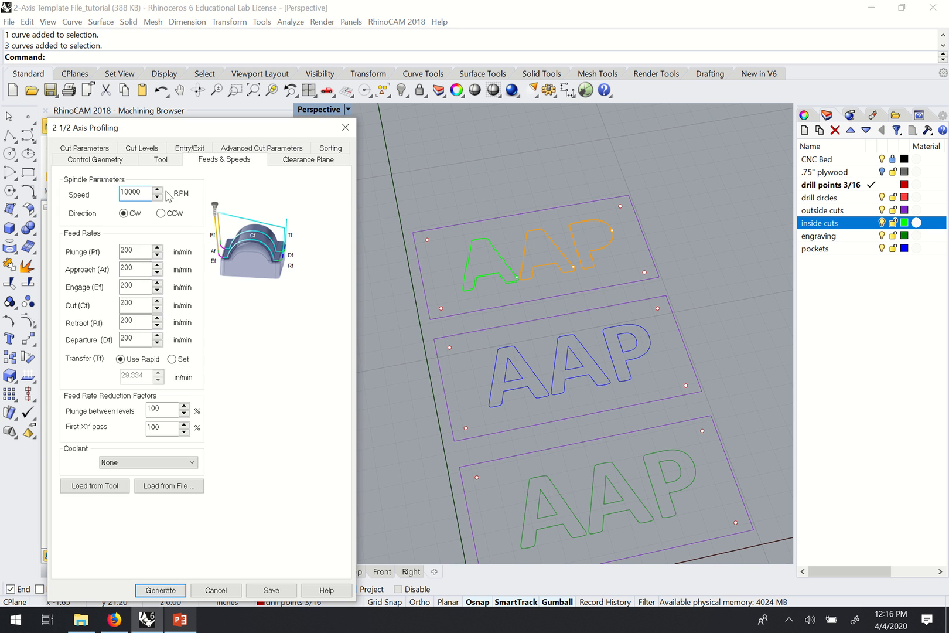
click(89, 490)
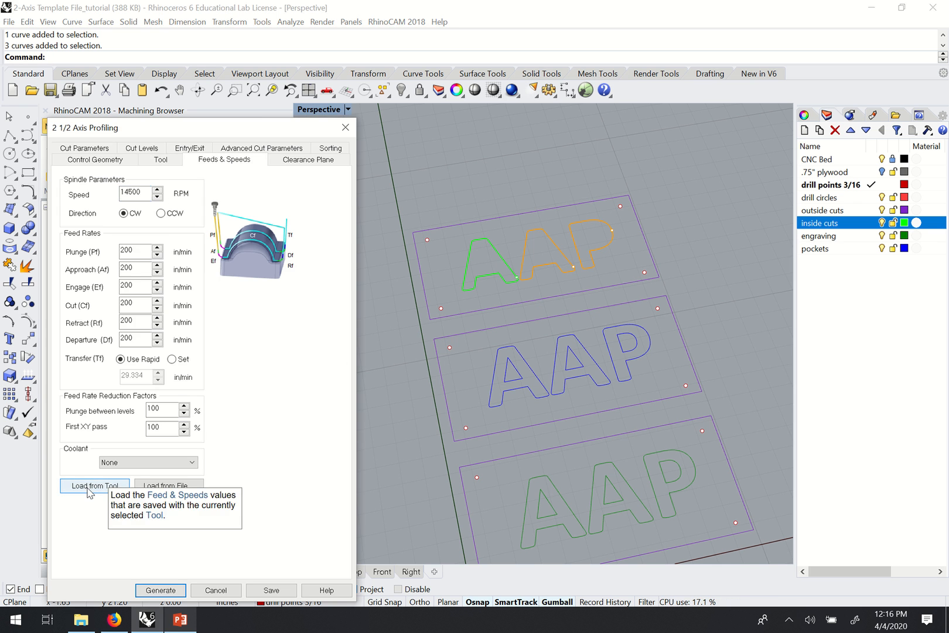
click(311, 161)
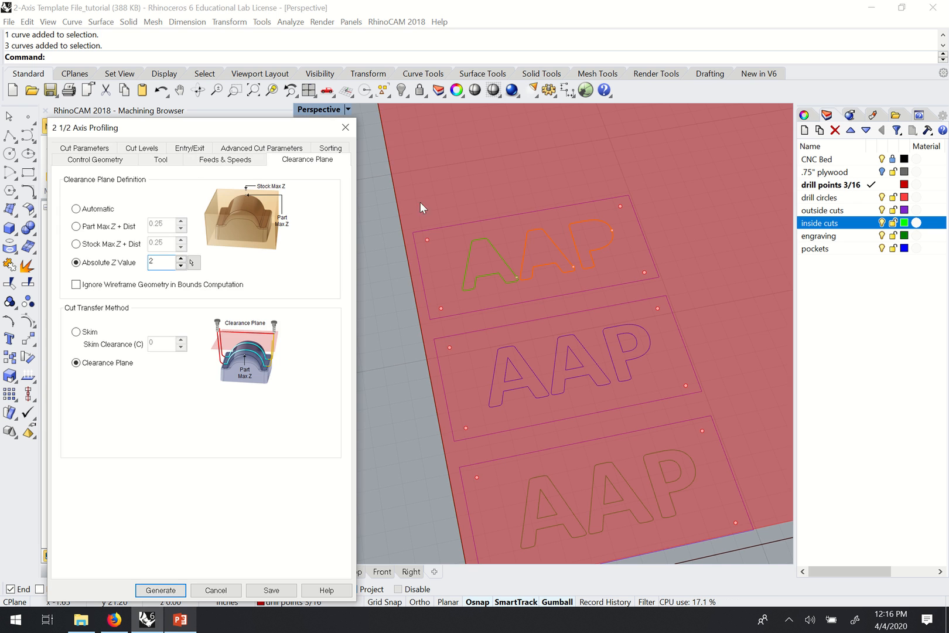
In the cut parameters, enable Use Outside/Inside for Closed Curves with the cut side set to Inside
click(92, 151)
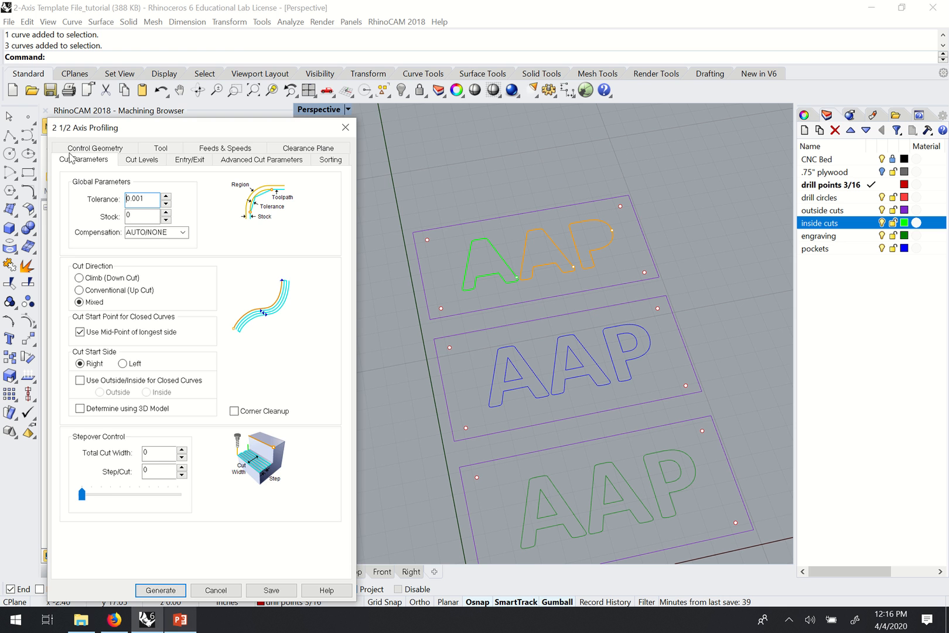
drag(126, 129, 165, 79)
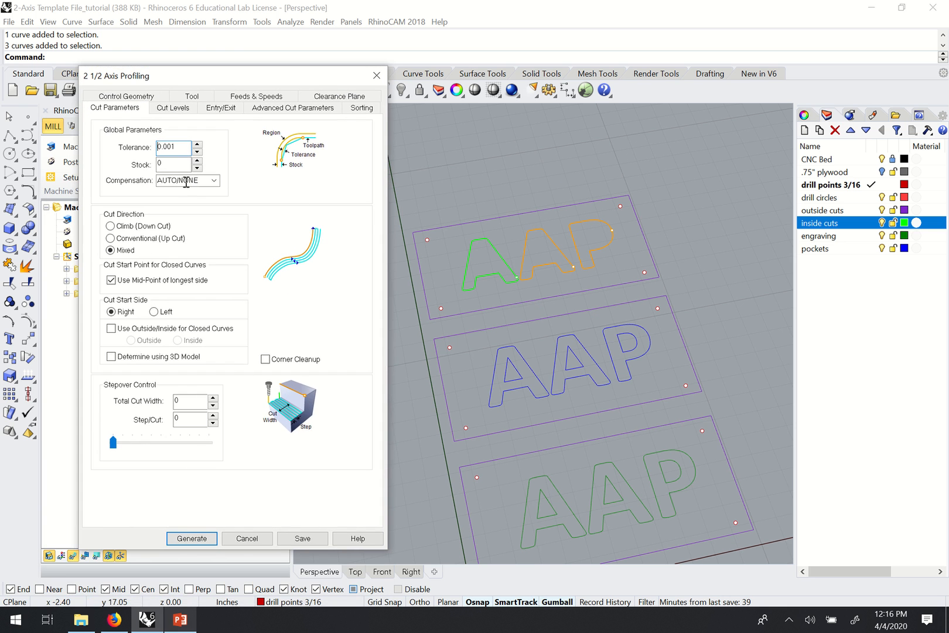
right_drag(608, 294, 611, 283)
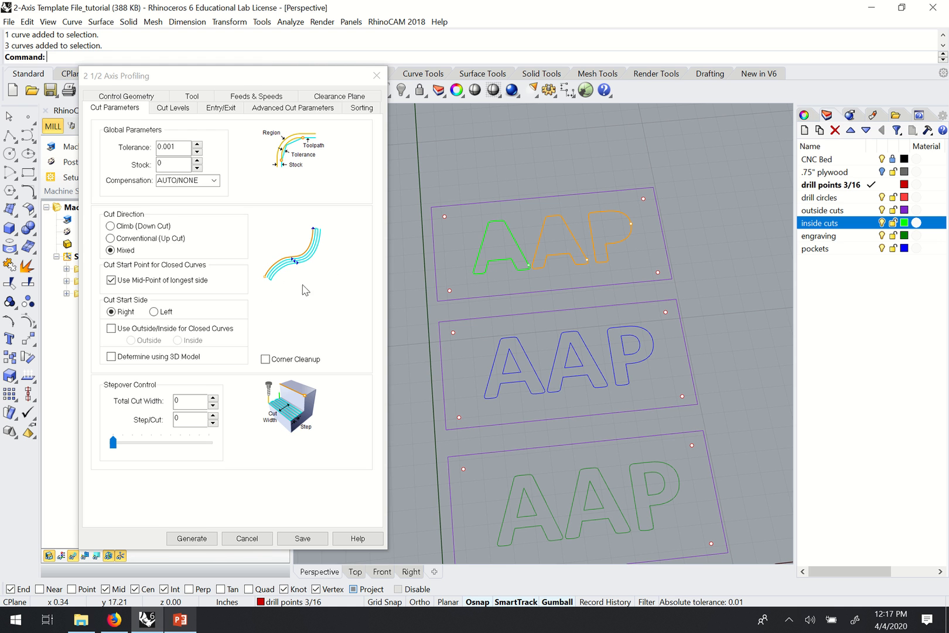
mouse_move(115, 339)
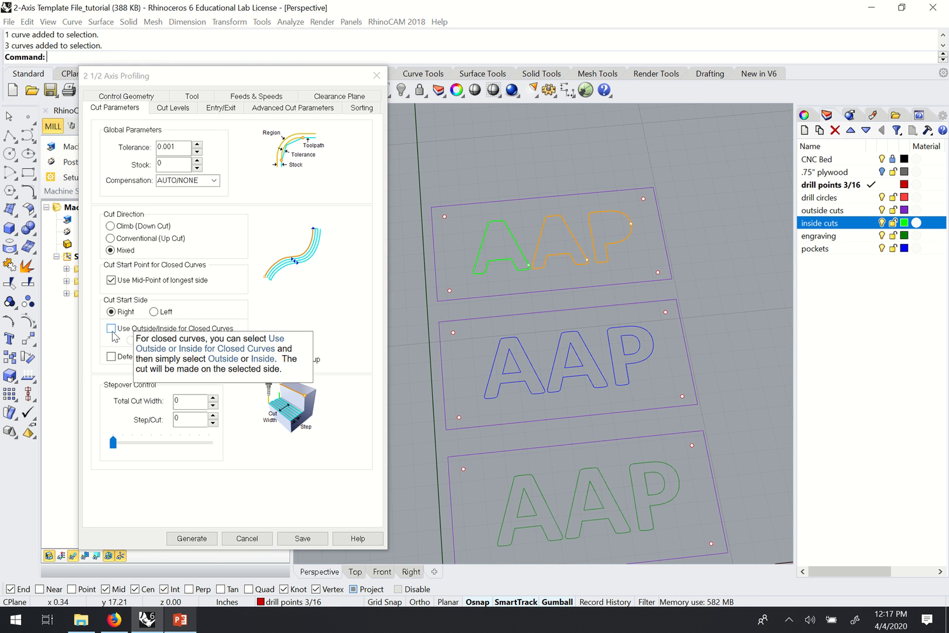
click(111, 330)
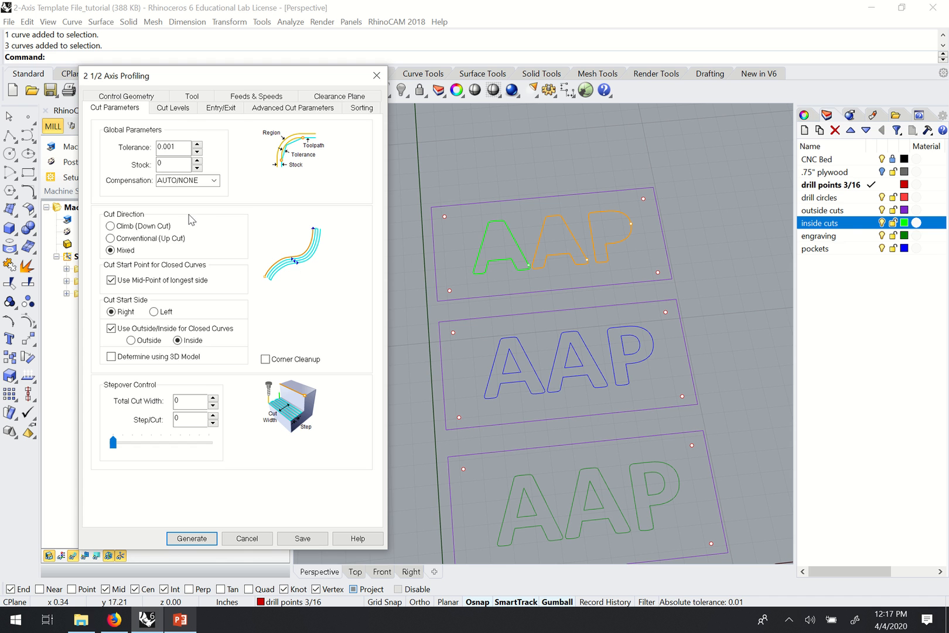
Set the cut geometry location to Pick Top at 0.75 and the total cut depth to 0.76
click(175, 108)
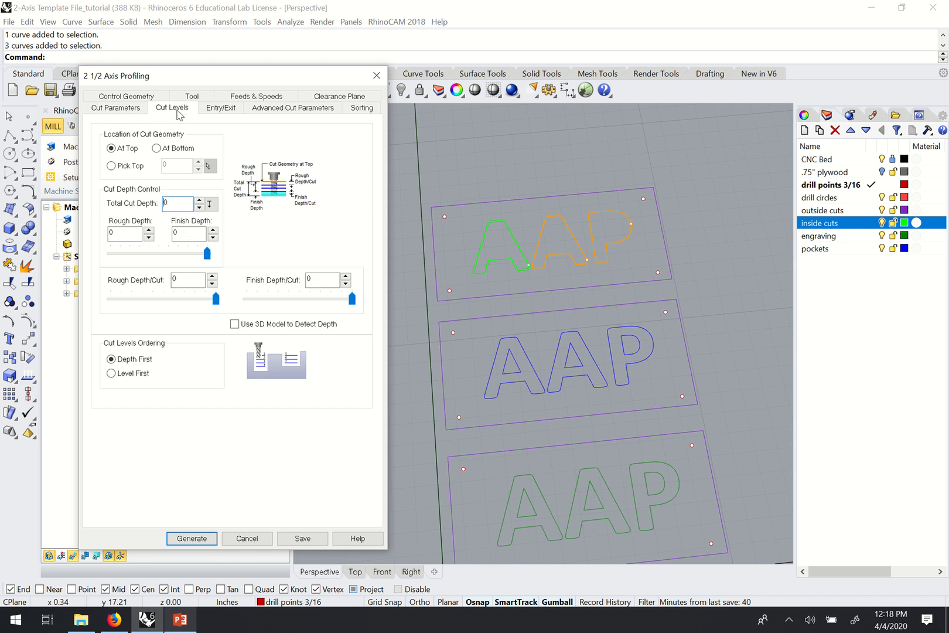
click(124, 166)
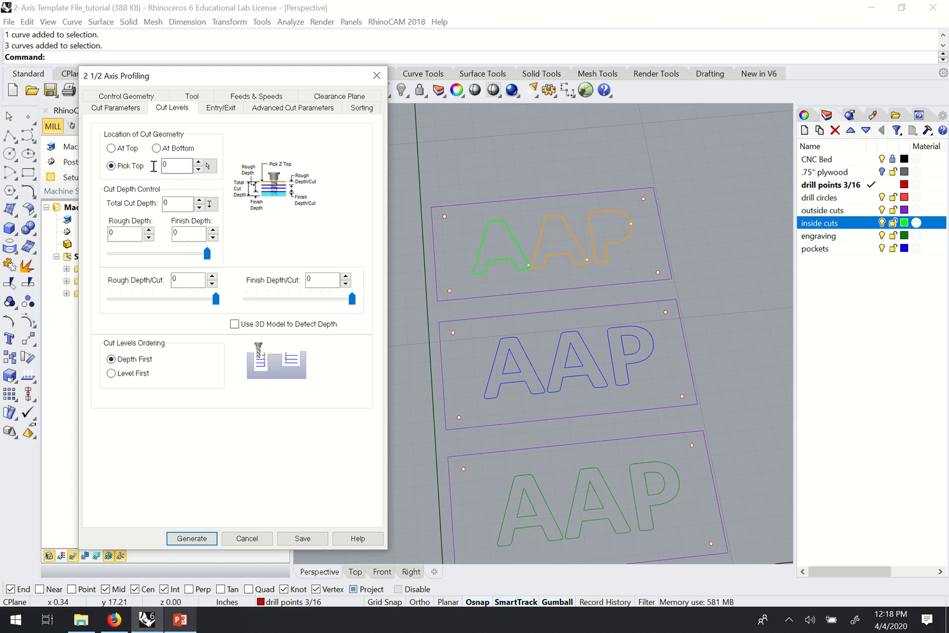
drag(169, 166, 122, 166)
text(.75)
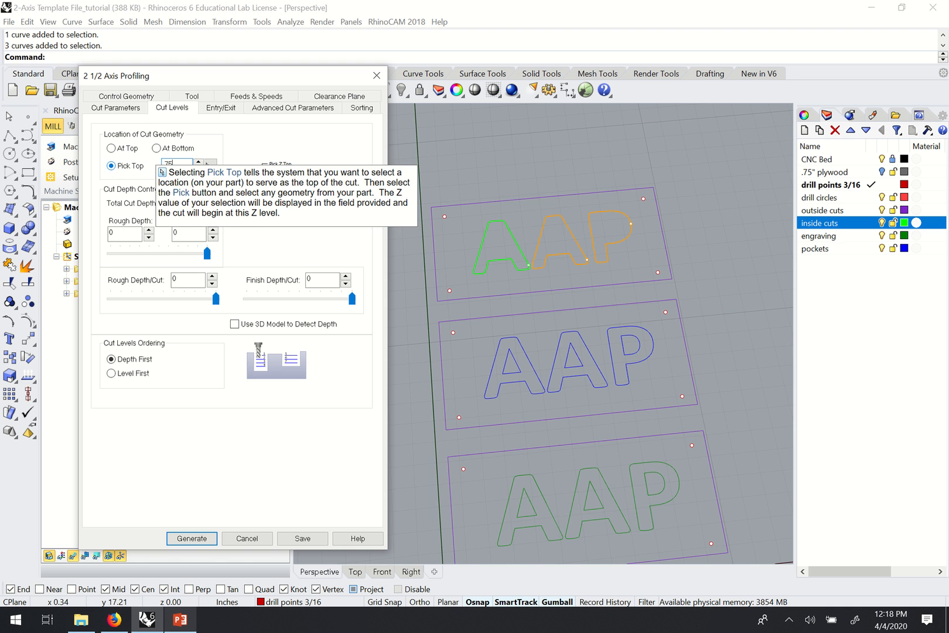
click(189, 204)
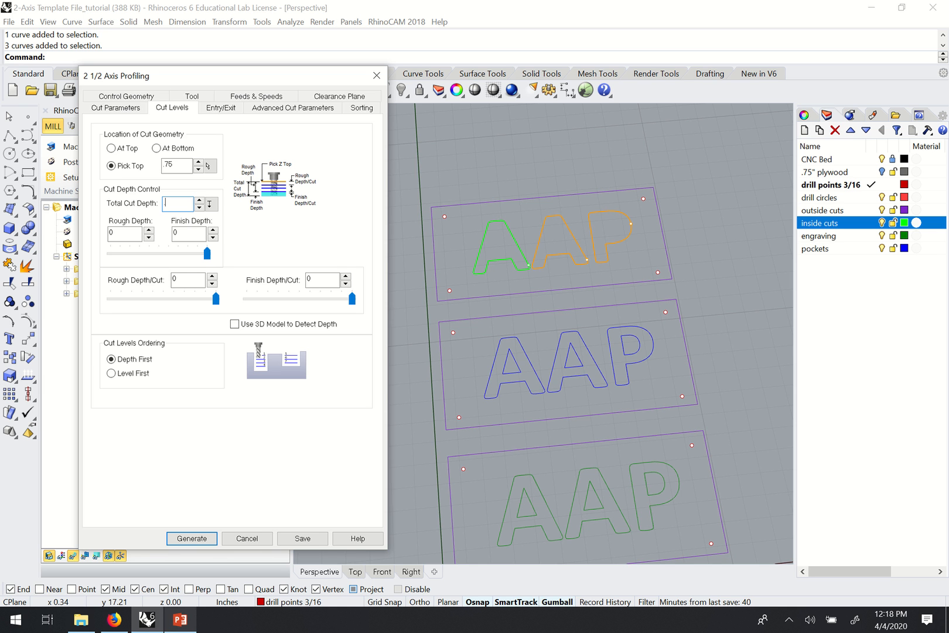
text(.76)
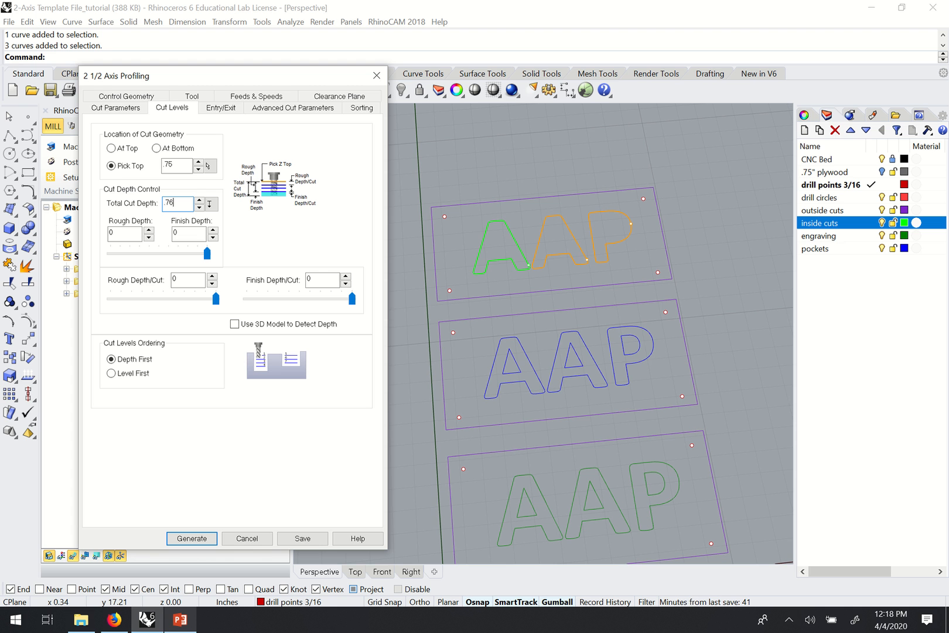
click(183, 234)
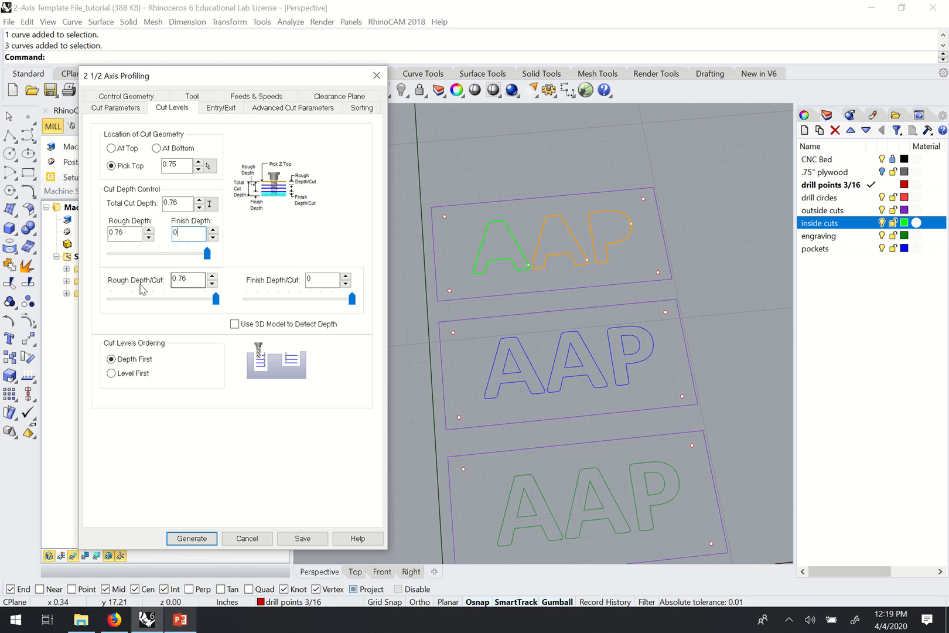
Set the Rough Depth/Cut of the profiling operation to 0.125
drag(196, 285, 167, 290)
click(190, 282)
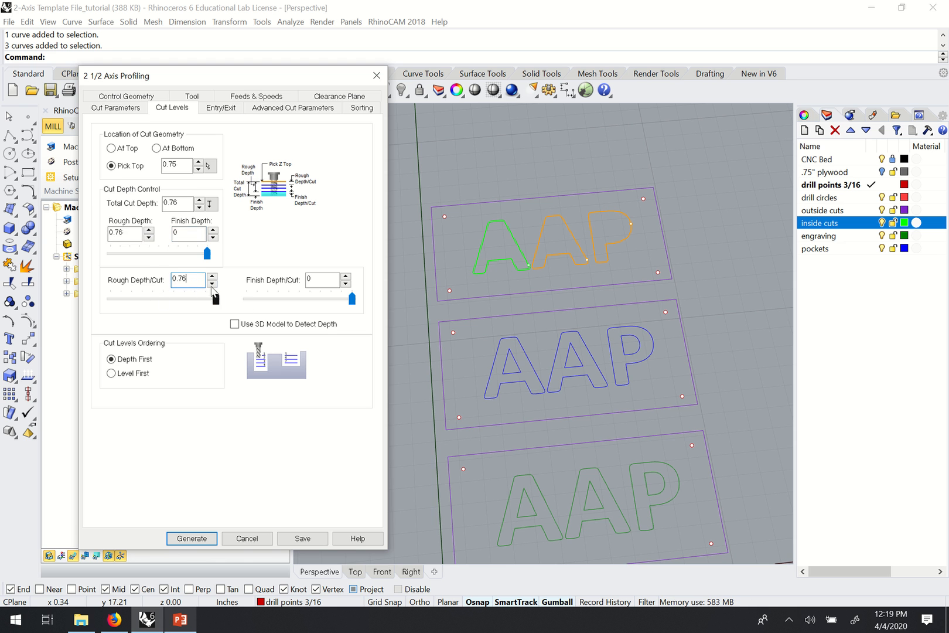
drag(170, 281, 137, 285)
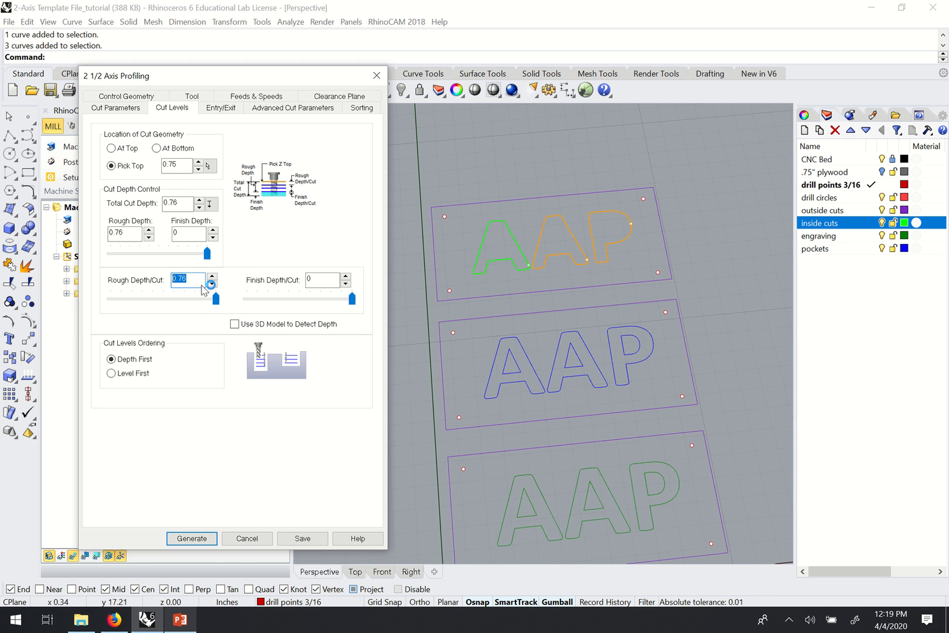
mouse_move(202, 285)
key(BackSpace)
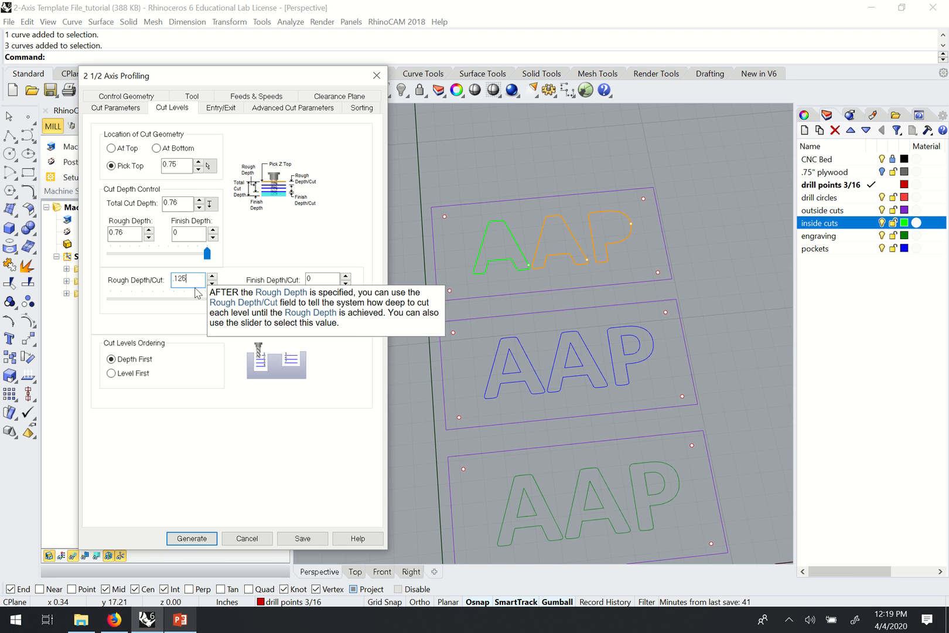
text(.125)
click(189, 236)
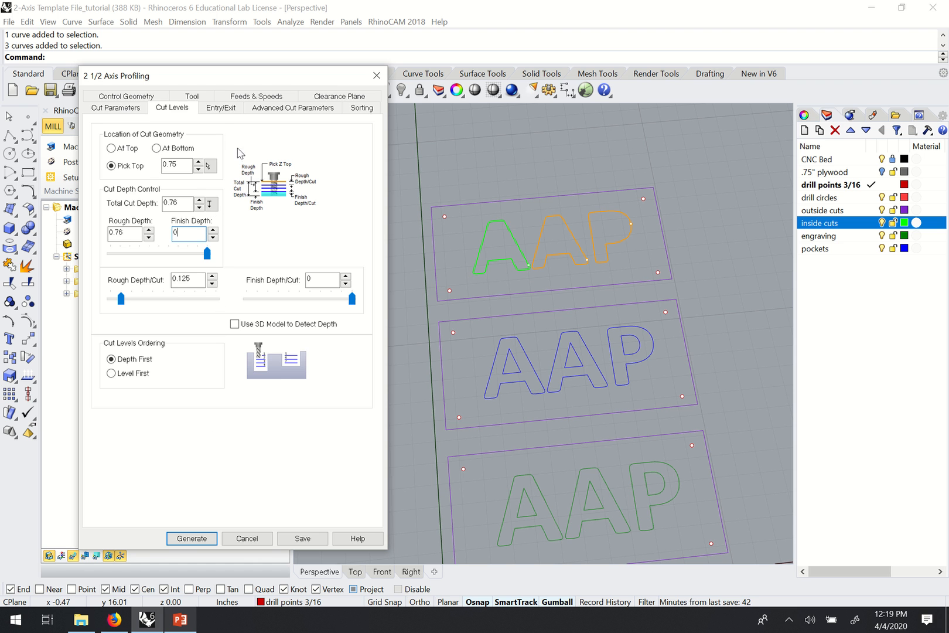
Switch the profiling operation's entry motion to Along Path with an Along Path Height (H) of 0.125
click(223, 112)
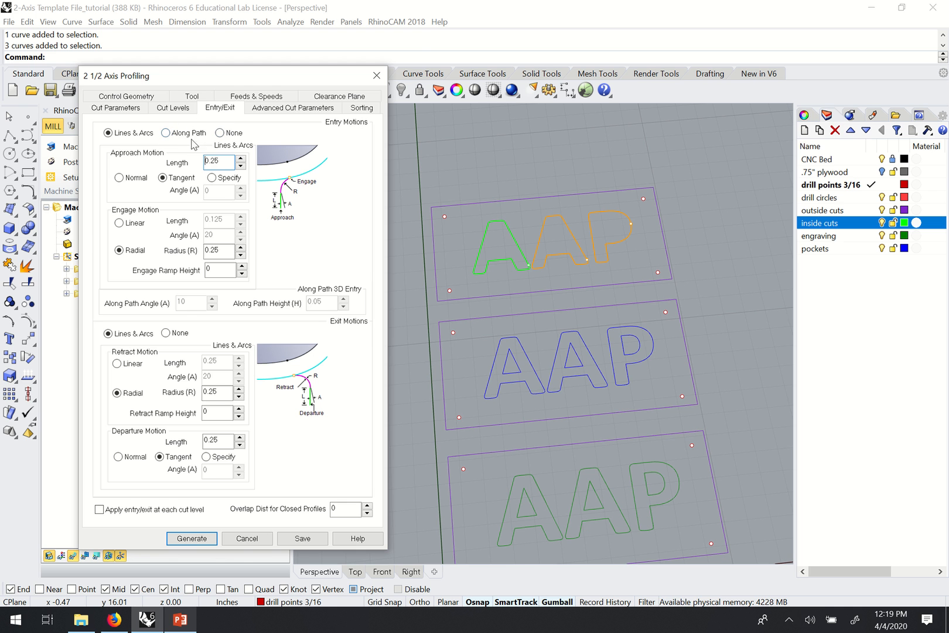
drag(225, 82, 232, 48)
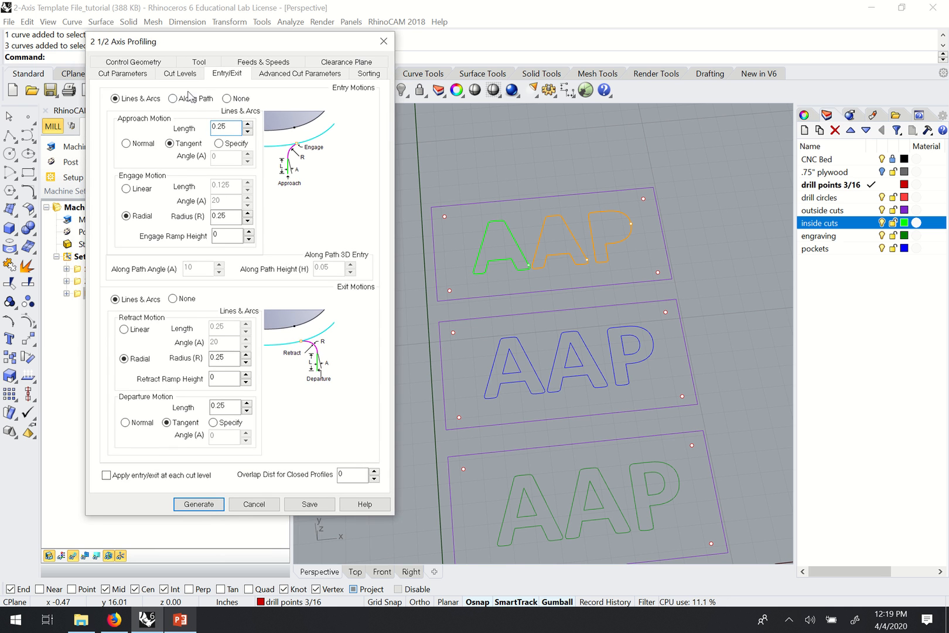
click(173, 98)
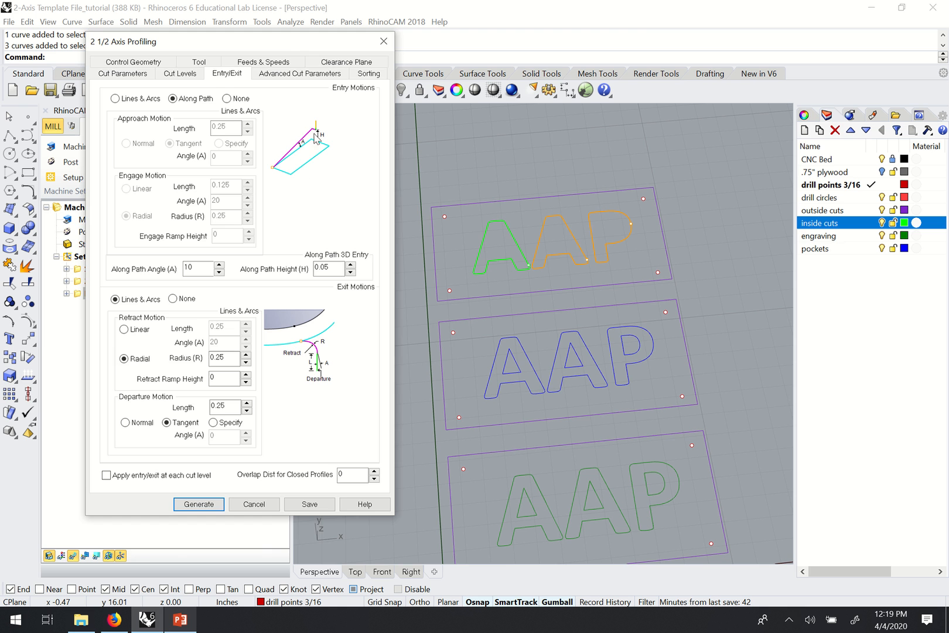
drag(294, 46, 291, 74)
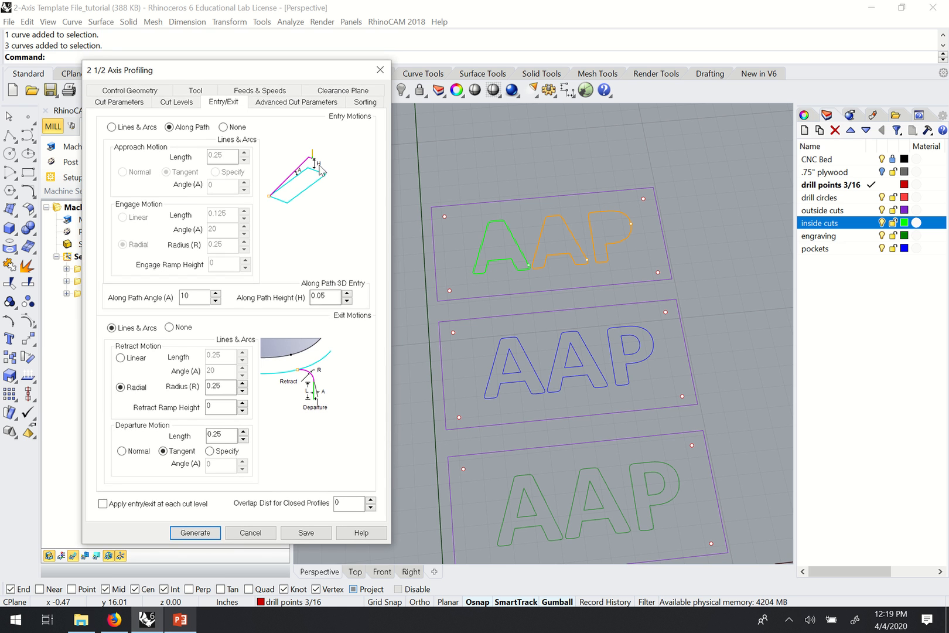
double_click(318, 296)
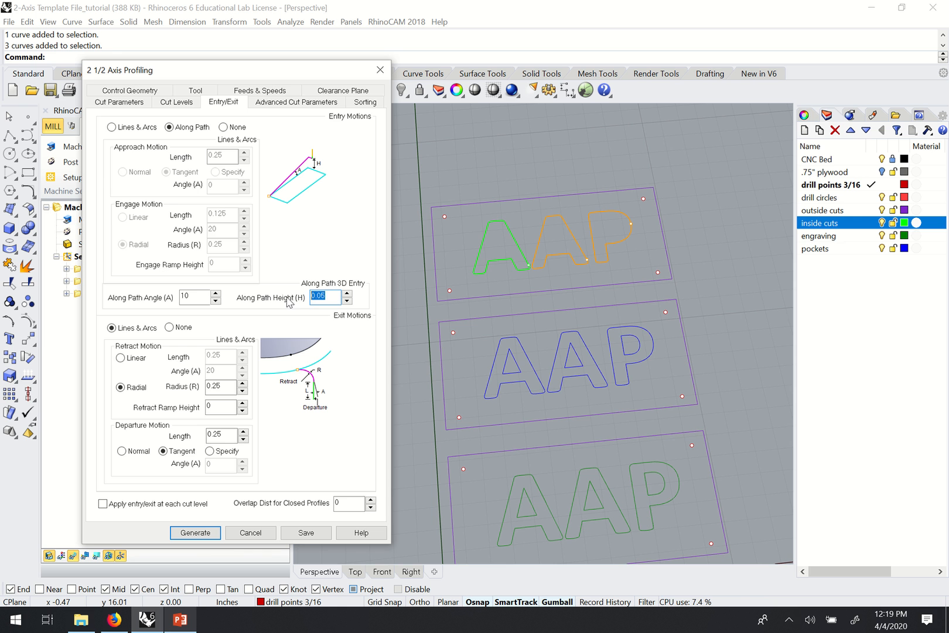
key(BackSpace)
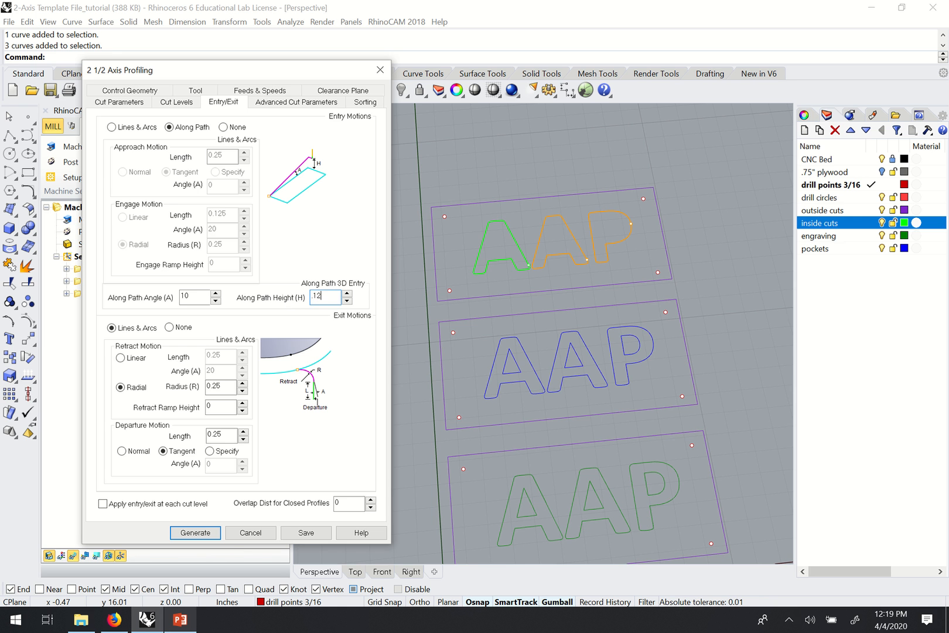
click(186, 103)
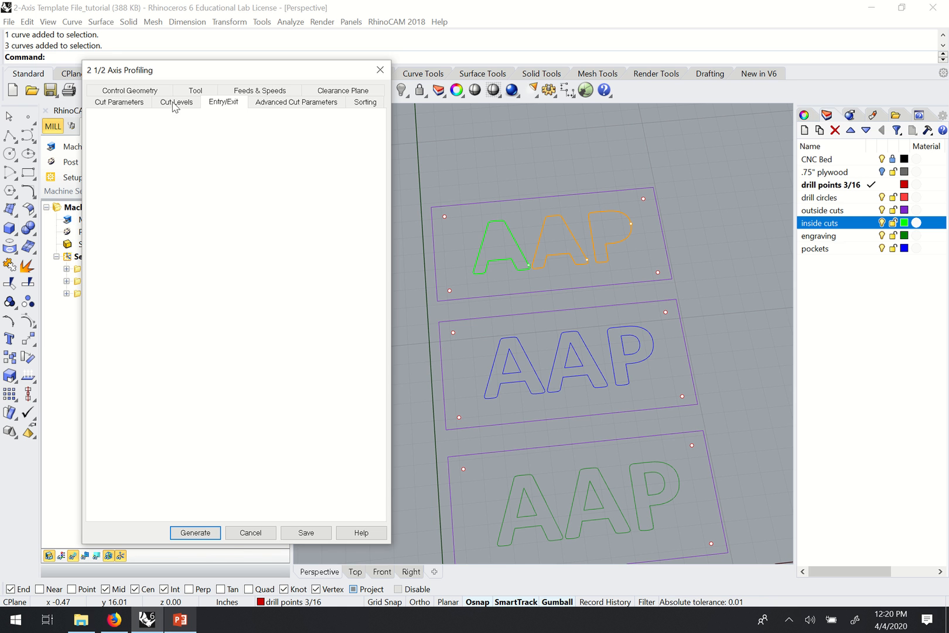
click(223, 105)
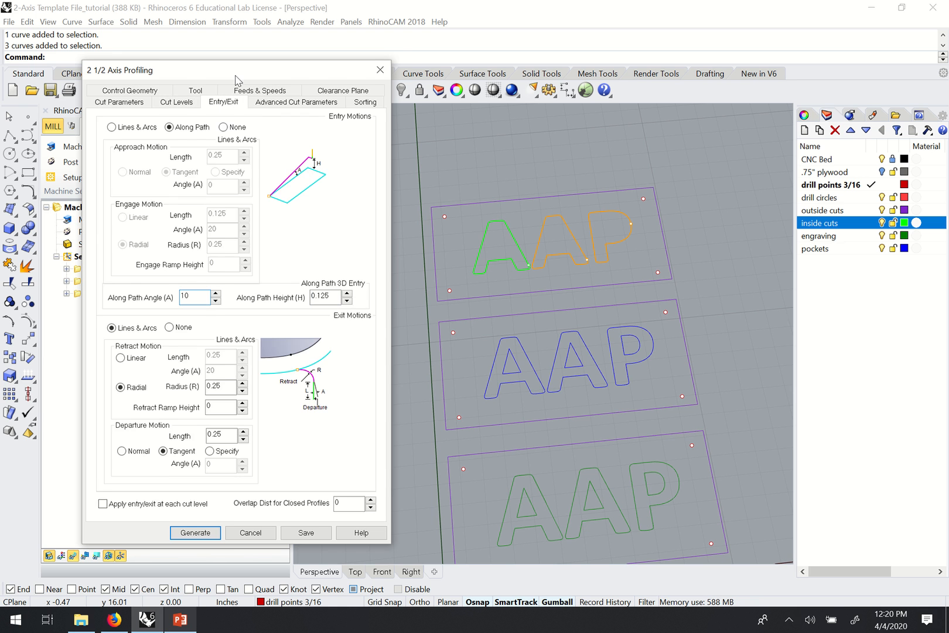
Set the exit motions to None and enable applying entry/exit at each cut level
mouse_move(238, 78)
mouse_down()
mouse_move(252, 68)
mouse_move(244, 62)
mouse_up()
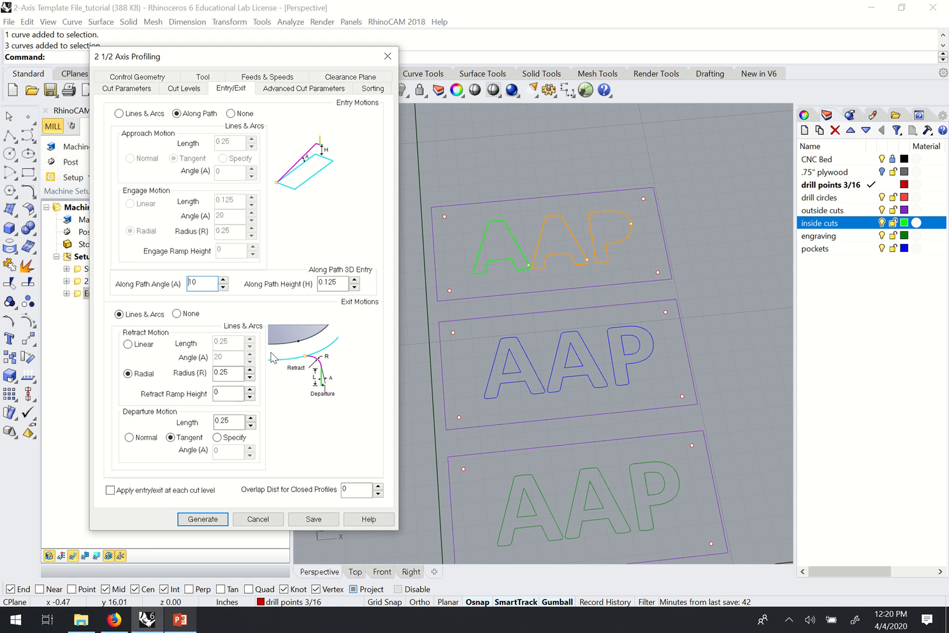
click(177, 314)
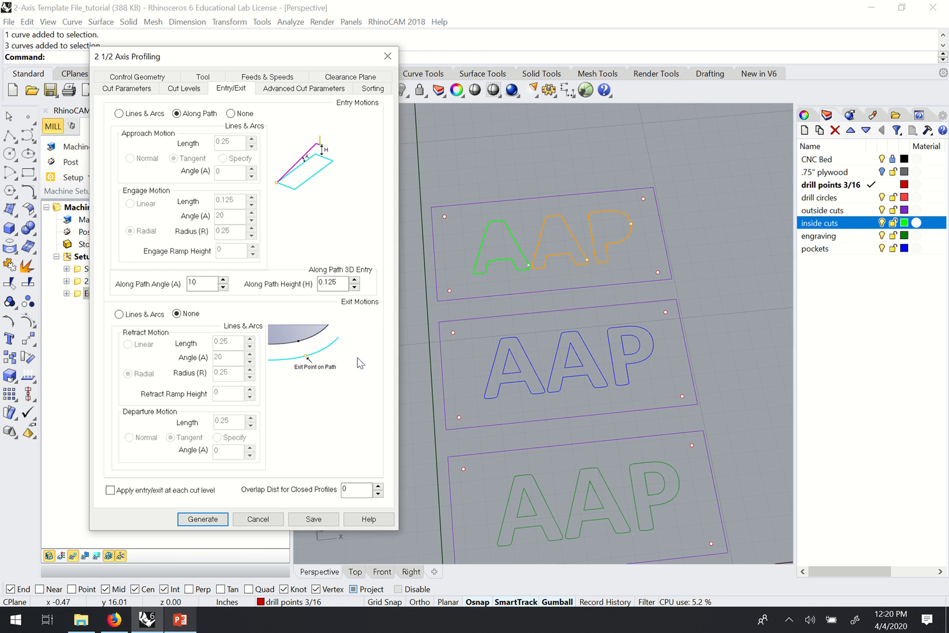
click(111, 491)
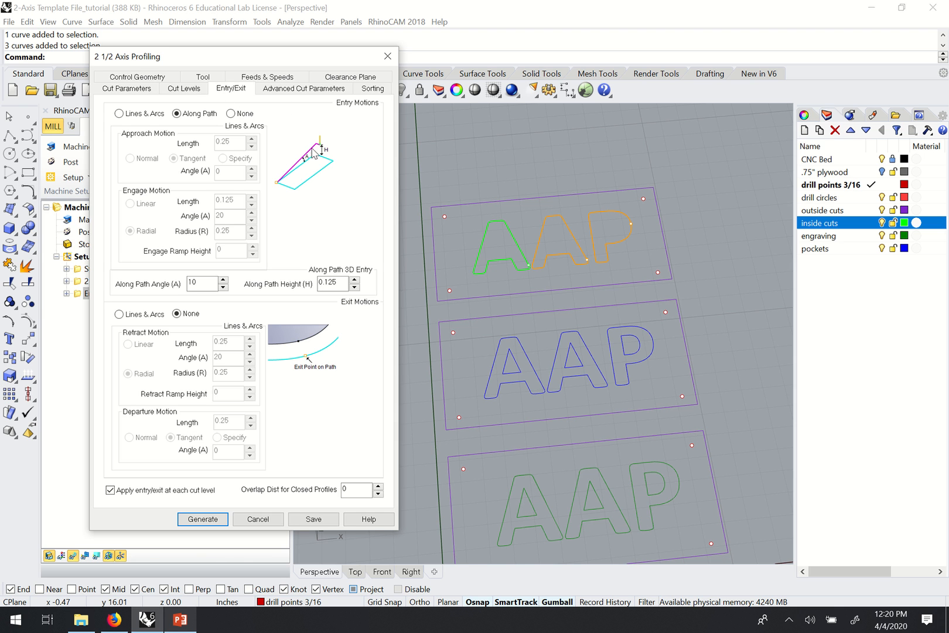
Review the advanced cut and sorting parameters, and examine the inside-cut AAP letters for where bridges are needed
click(307, 91)
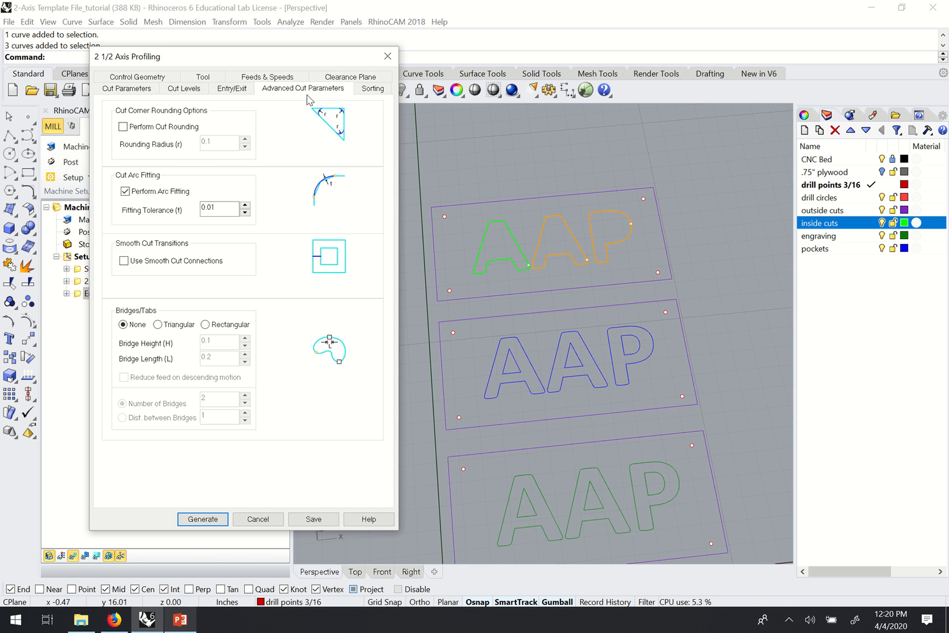
click(374, 91)
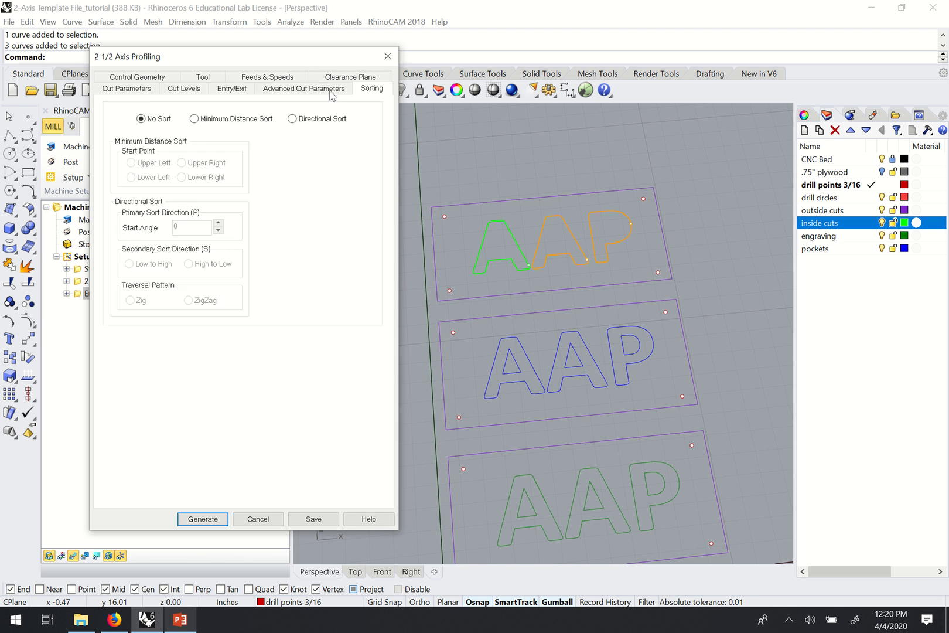
click(332, 92)
click(237, 92)
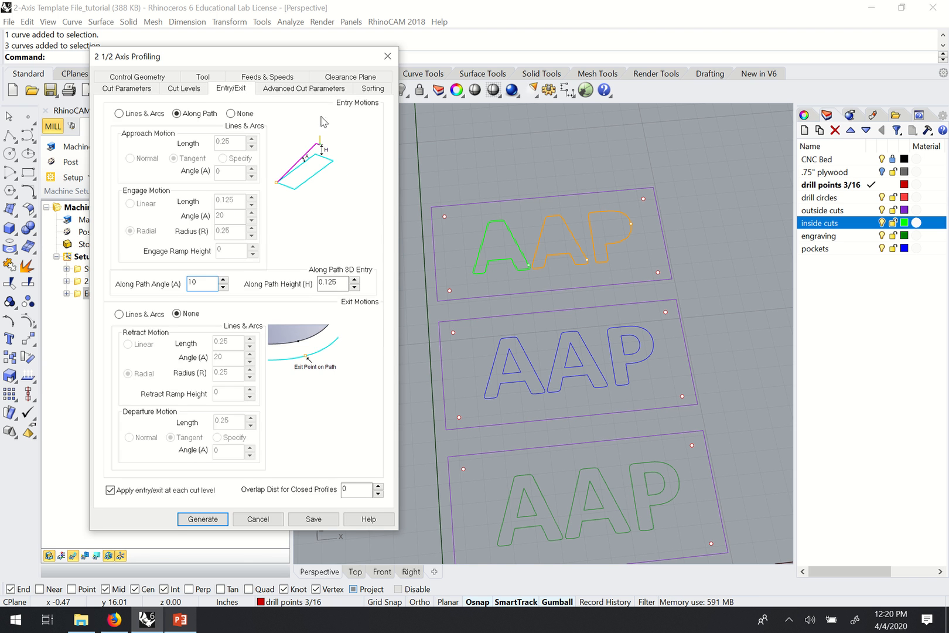
click(306, 90)
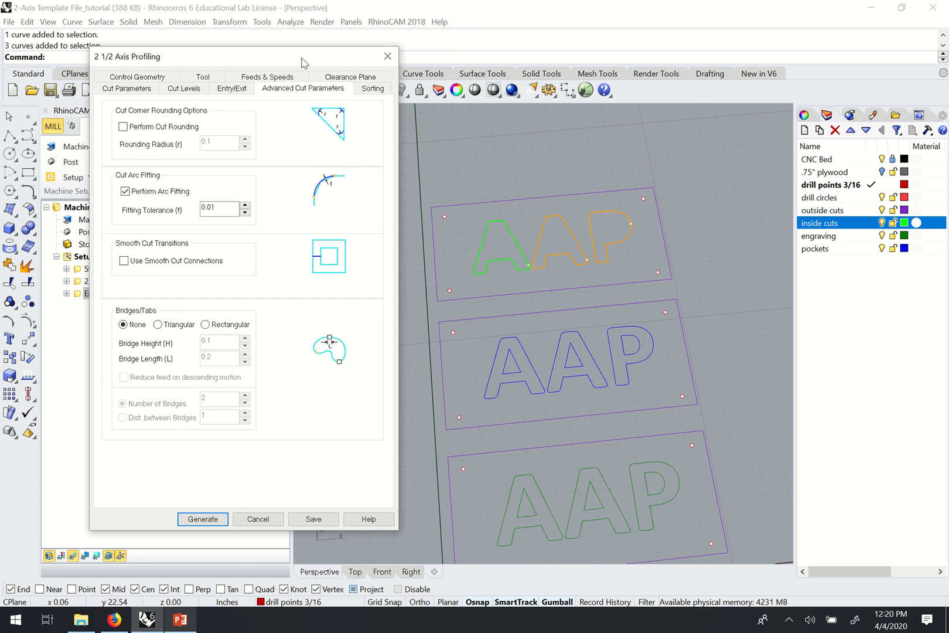
drag(302, 57, 277, 23)
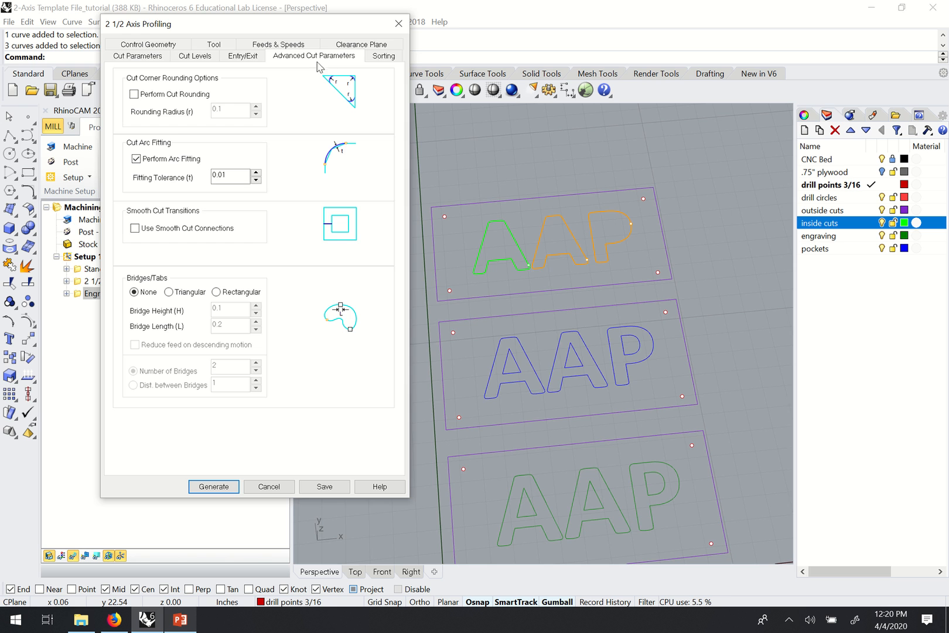
scroll(543, 244, up, 5)
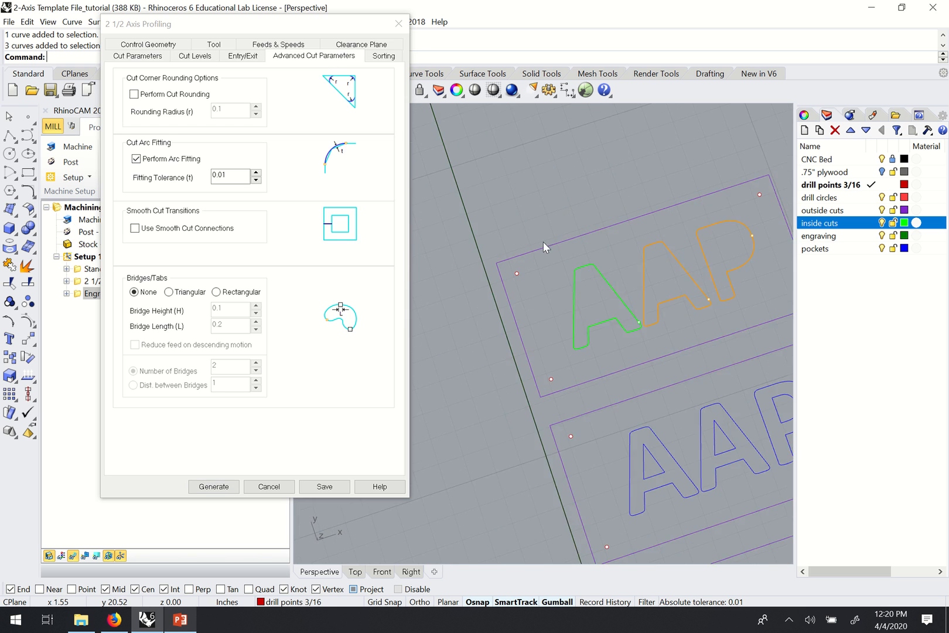
shift+right_drag(492, 260, 460, 258)
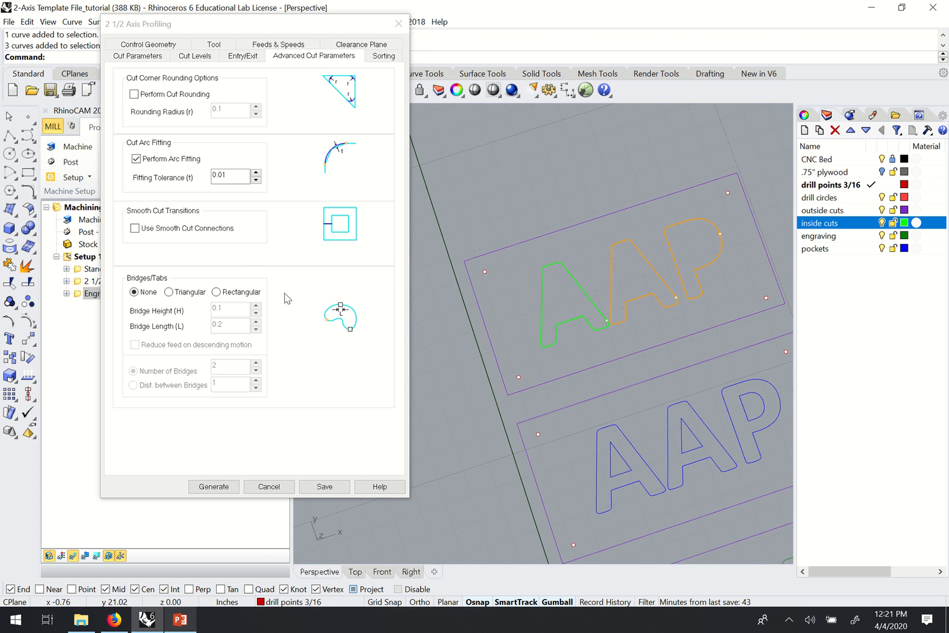
right_drag(549, 336, 581, 313)
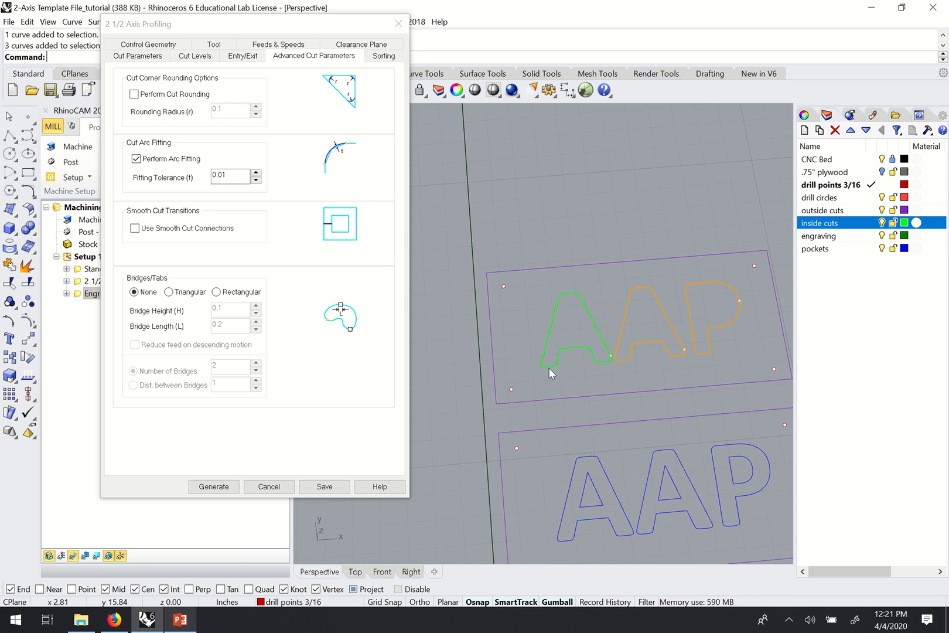
right_drag(561, 341, 619, 327)
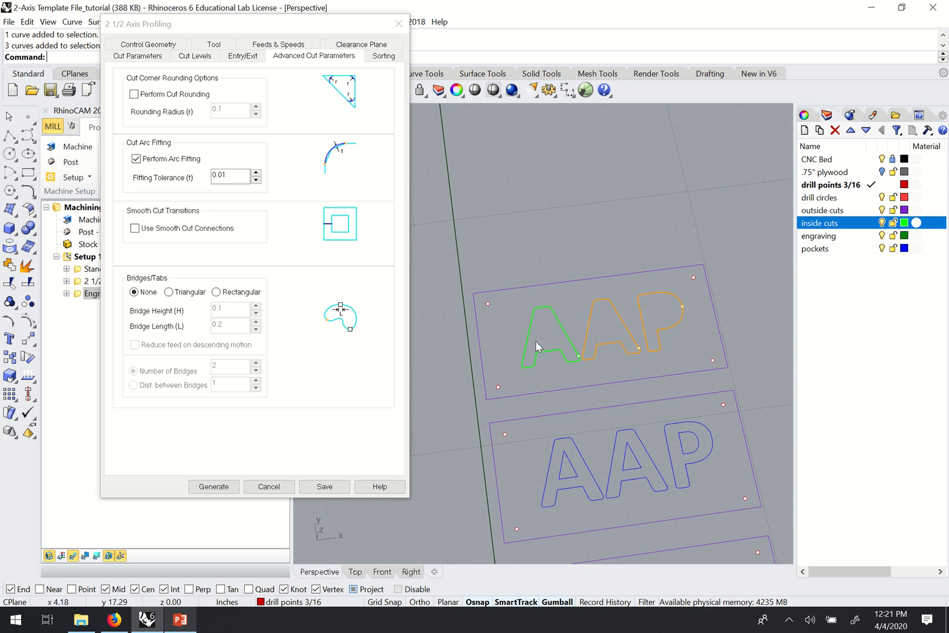
shift+right_drag(593, 345, 556, 344)
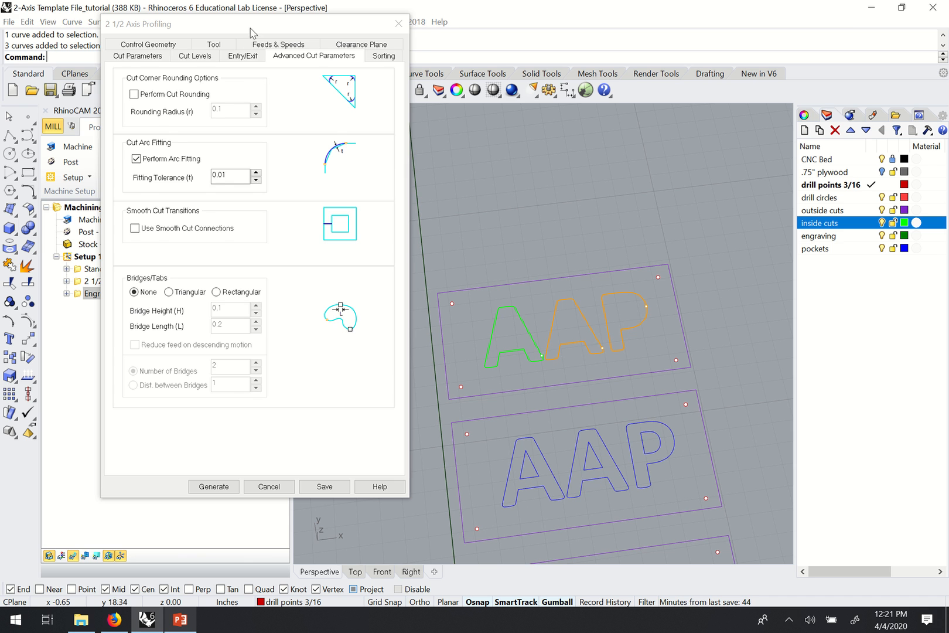
drag(249, 30, 236, 46)
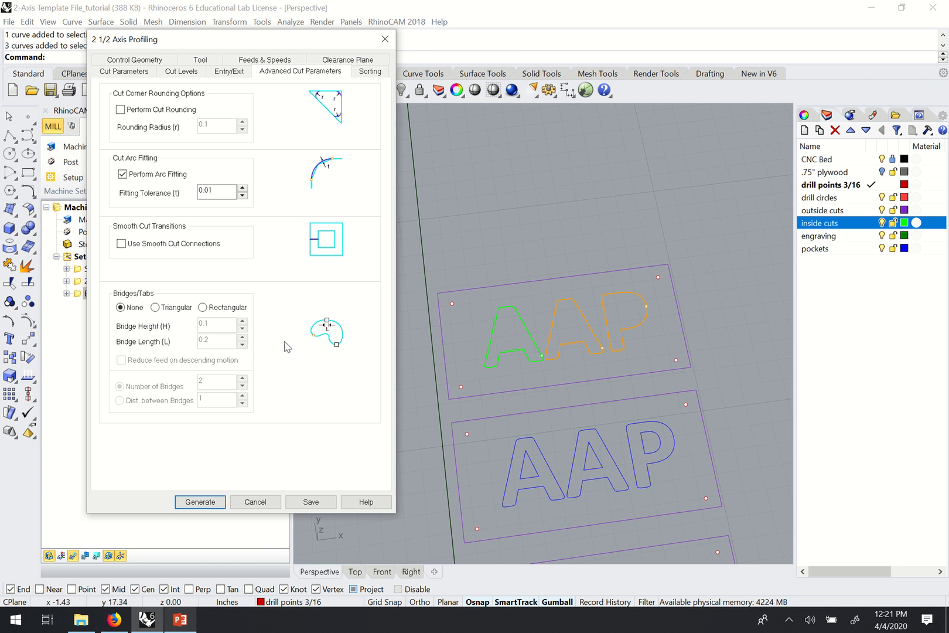
right_drag(568, 317, 498, 337)
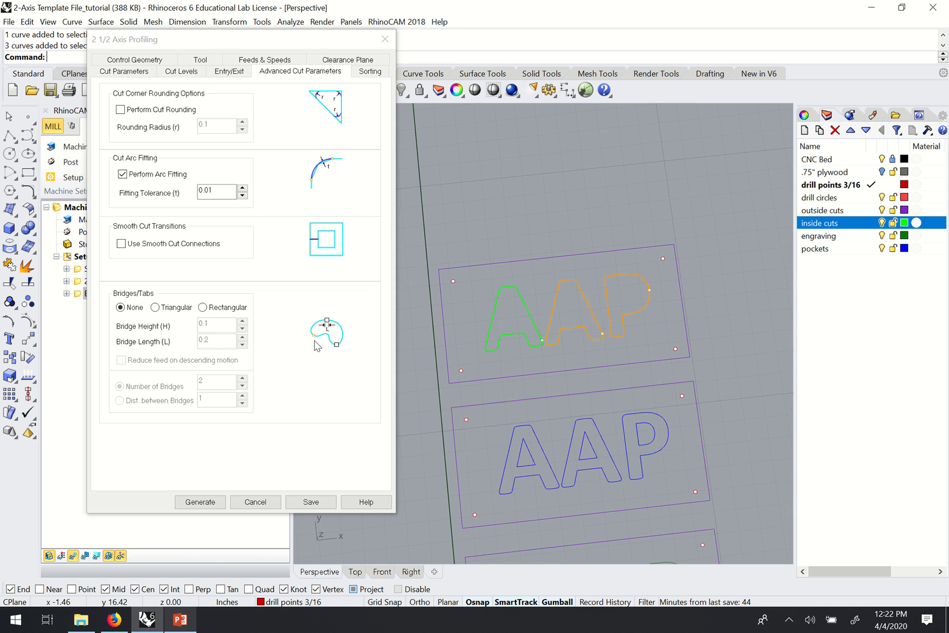
Enable Rectangular bridges/tabs for the profiling cut with a bridge height of .0625
click(211, 310)
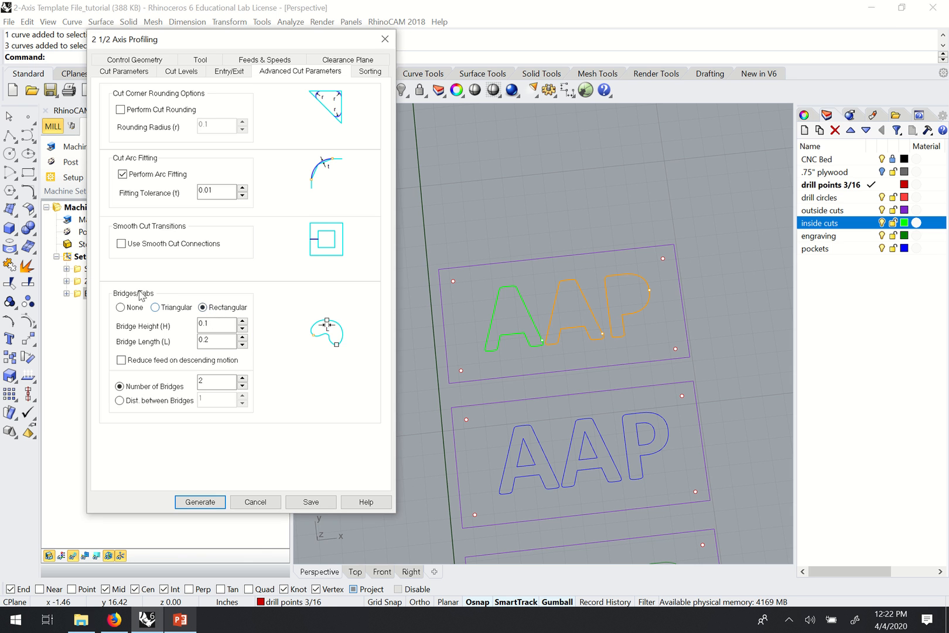
double_click(225, 324)
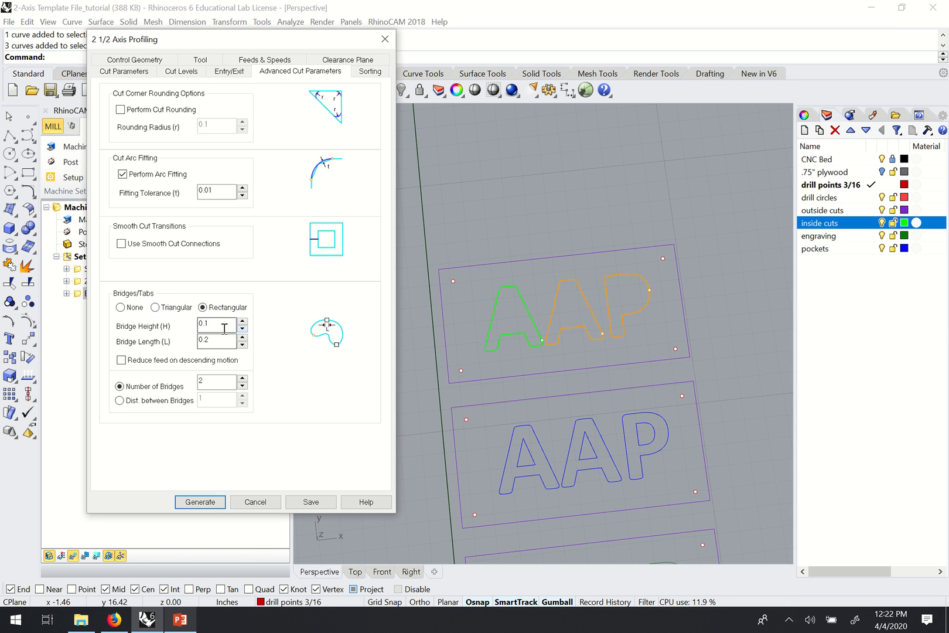
key(BackSpace)
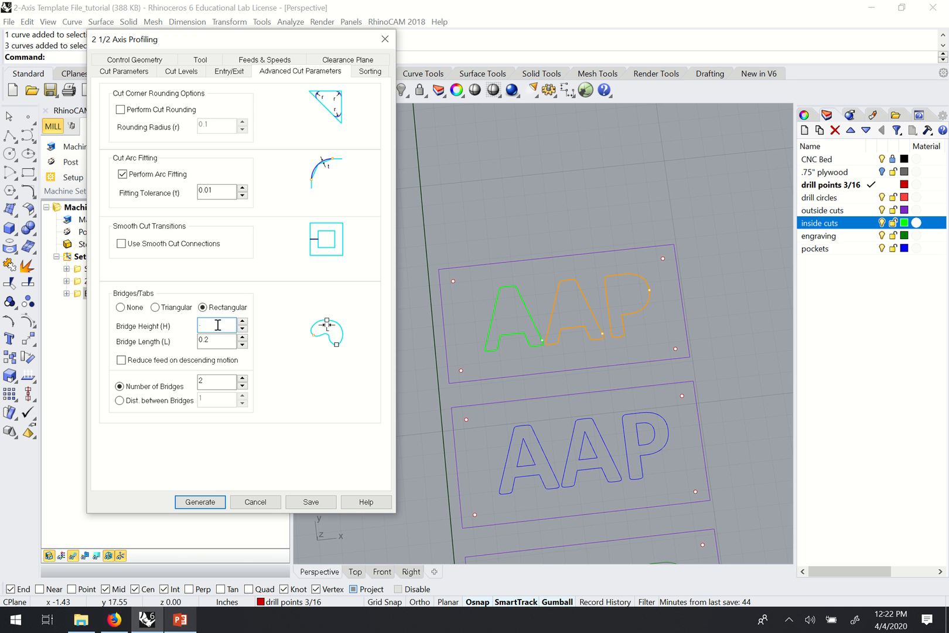
text(06)
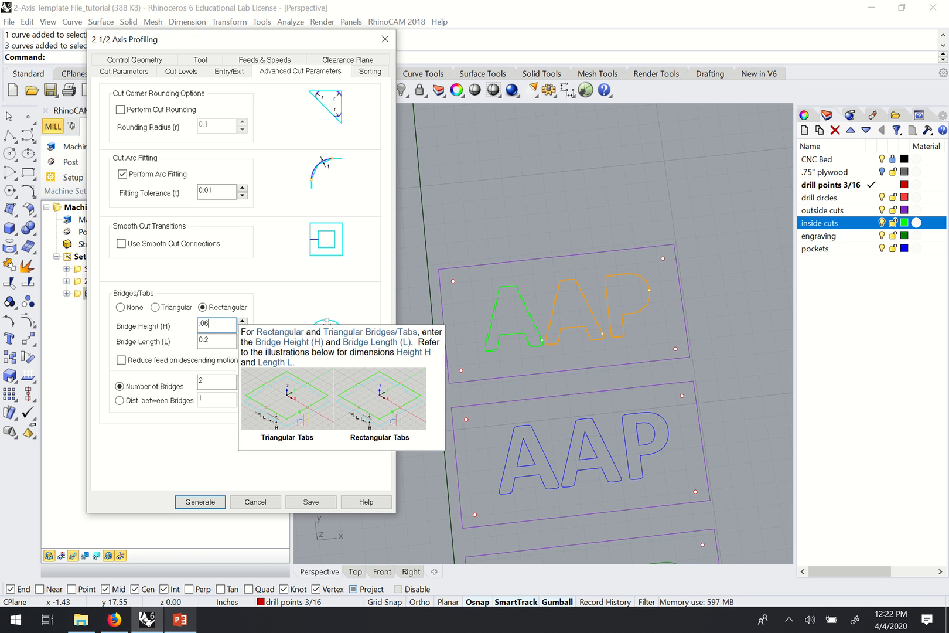
text(25)
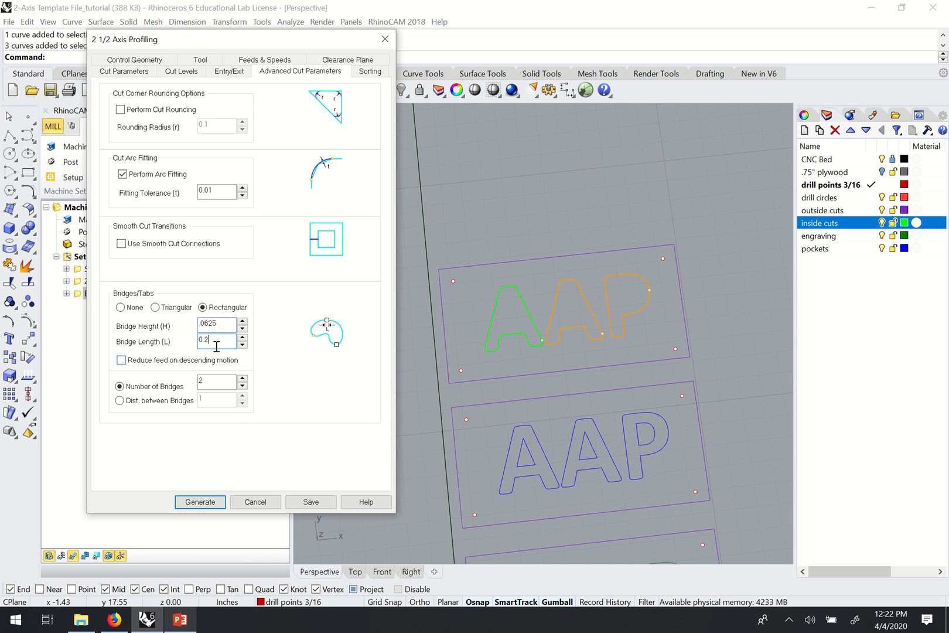
Set the bridge length to .25 for the rectangular tabs, using 2 bridges
drag(217, 346, 177, 343)
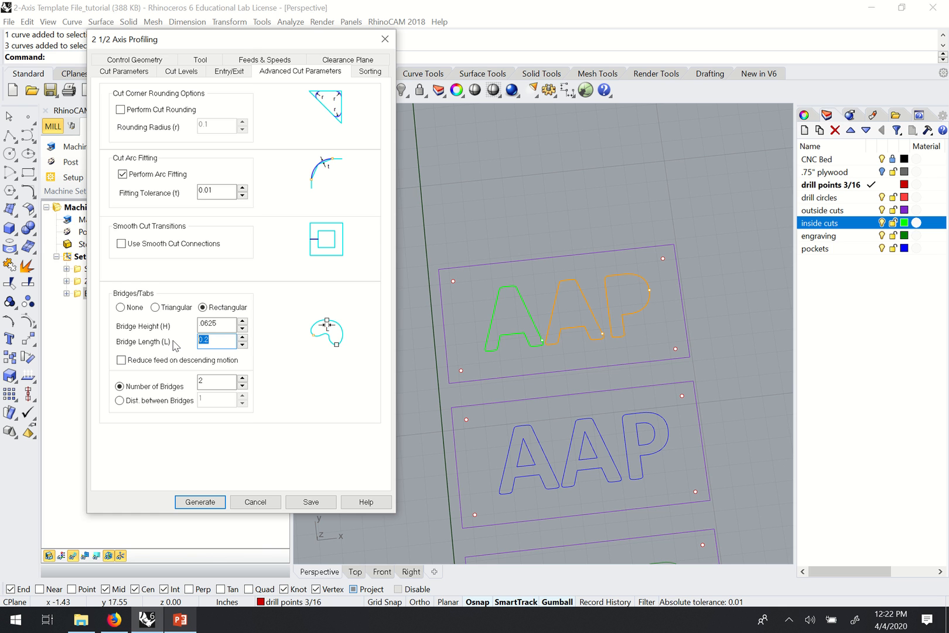
key(BackSpace)
text(.06)
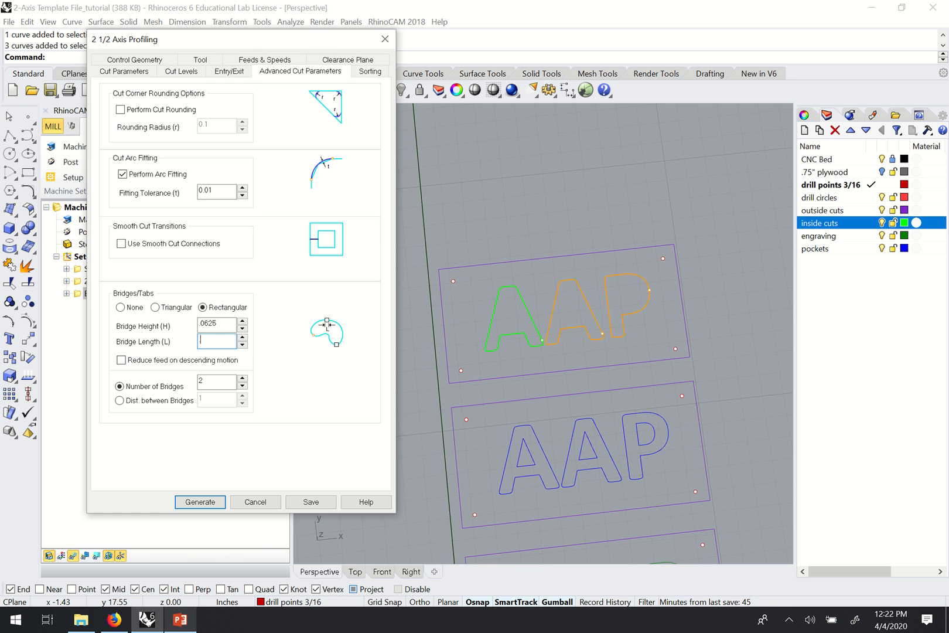
text(25)
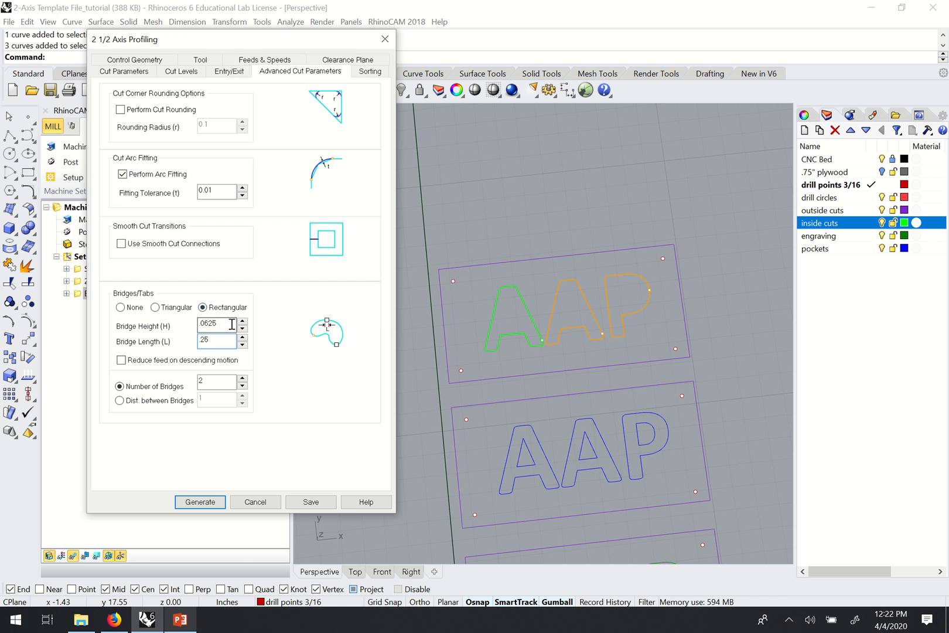
click(228, 323)
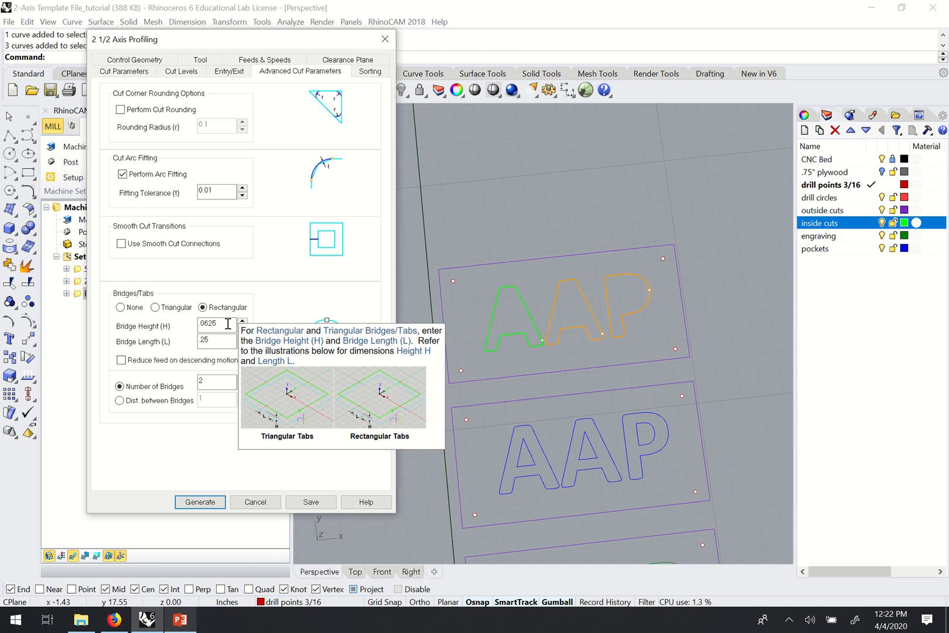
click(221, 384)
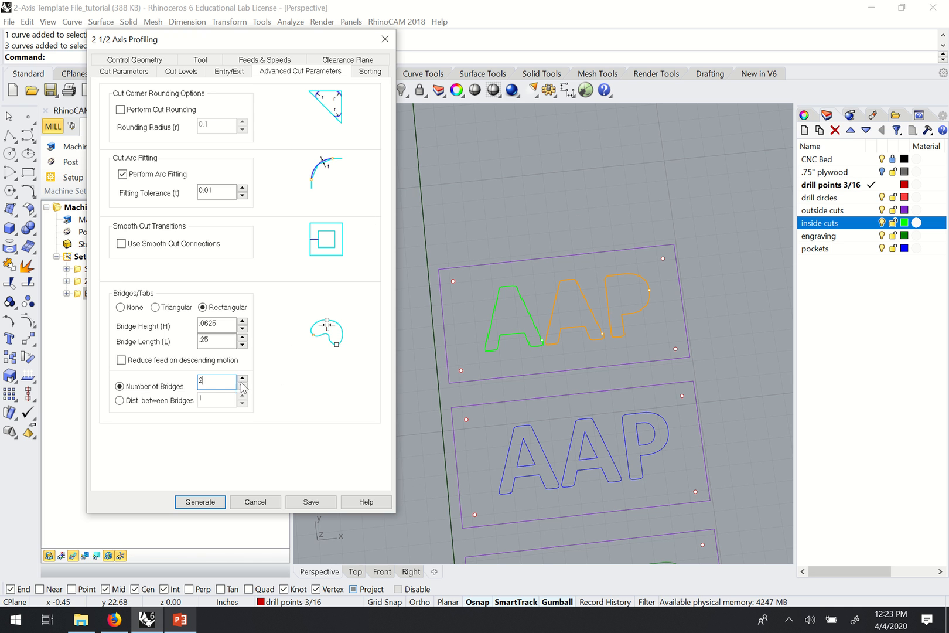
Generate the 2 1/2 Axis Profiling toolpath and inspect it up close around the AAP letters
click(192, 505)
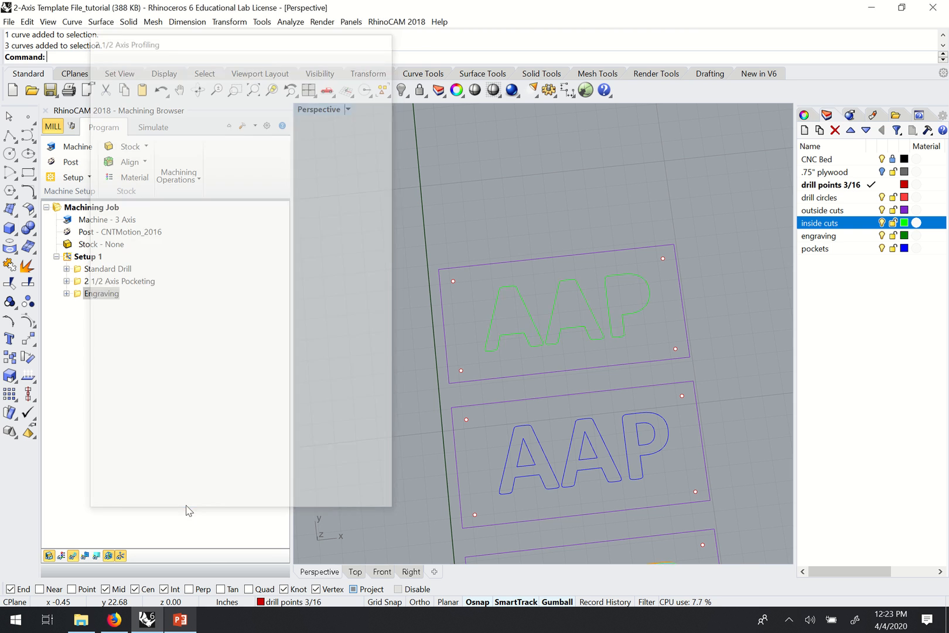
right_drag(420, 401, 495, 352)
scroll(511, 412, up, 5)
scroll(584, 389, up, 5)
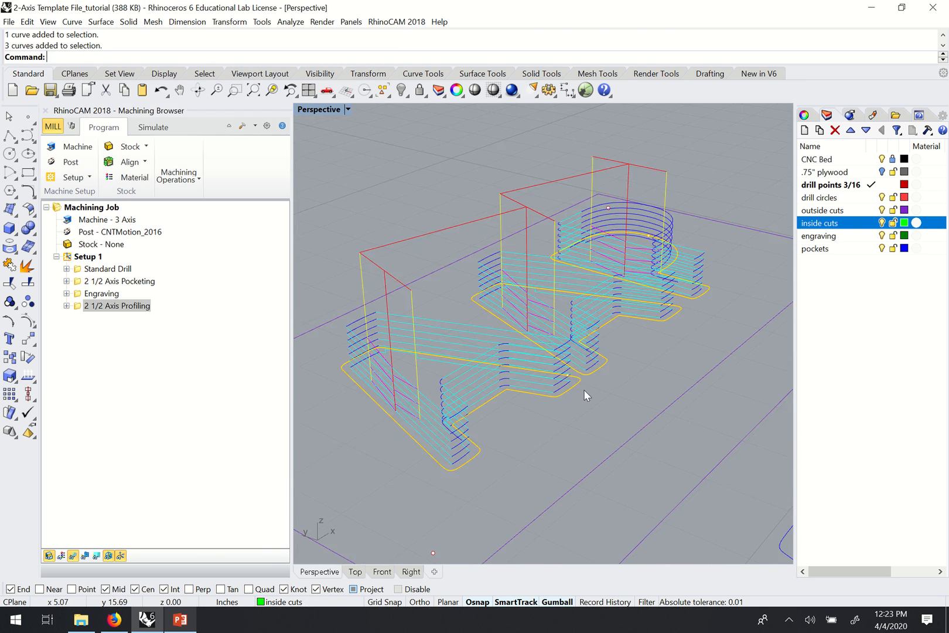
Examine the bridges and stepped depth passes of the profiling toolpath on the first letter A
right_drag(648, 403, 417, 392)
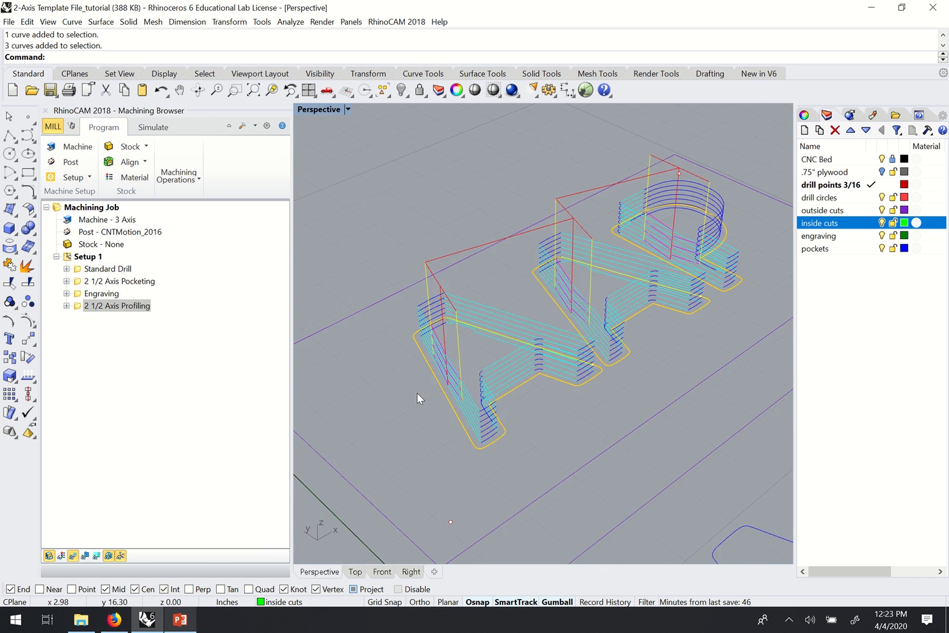
scroll(466, 310, up, 5)
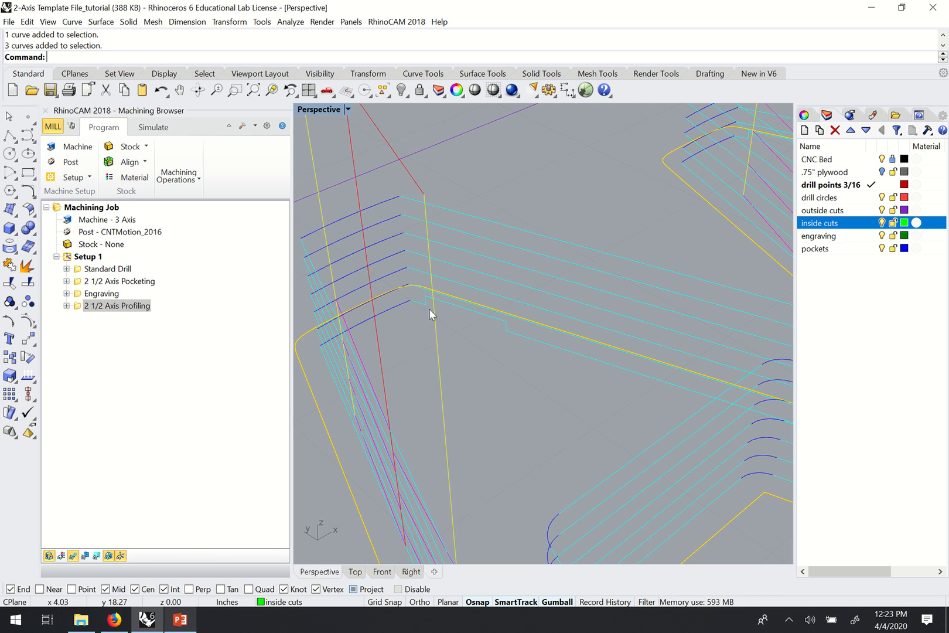
right_drag(492, 316, 534, 433)
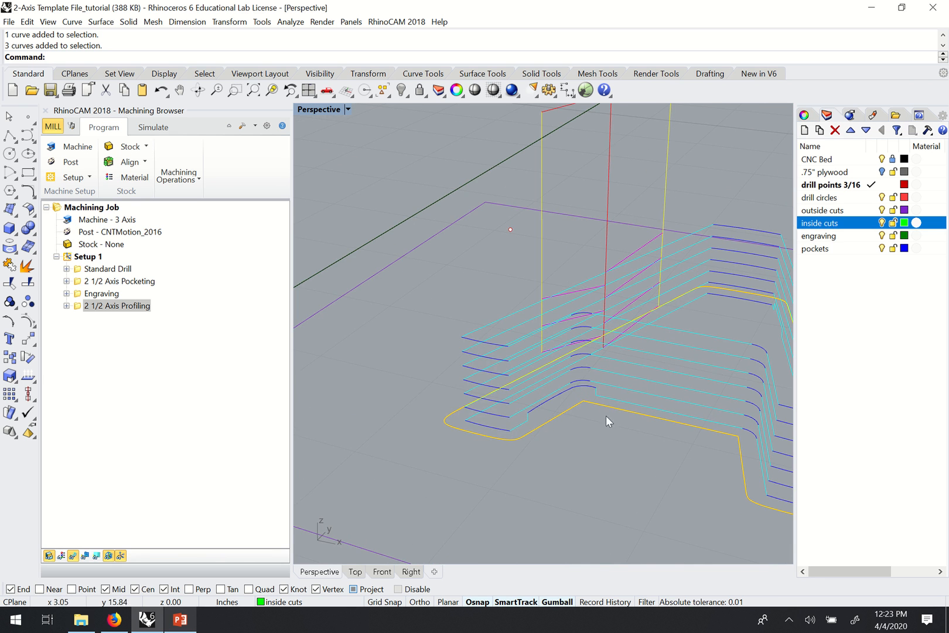
right_drag(606, 416, 600, 420)
scroll(600, 421, up, 4)
scroll(543, 395, down, 10)
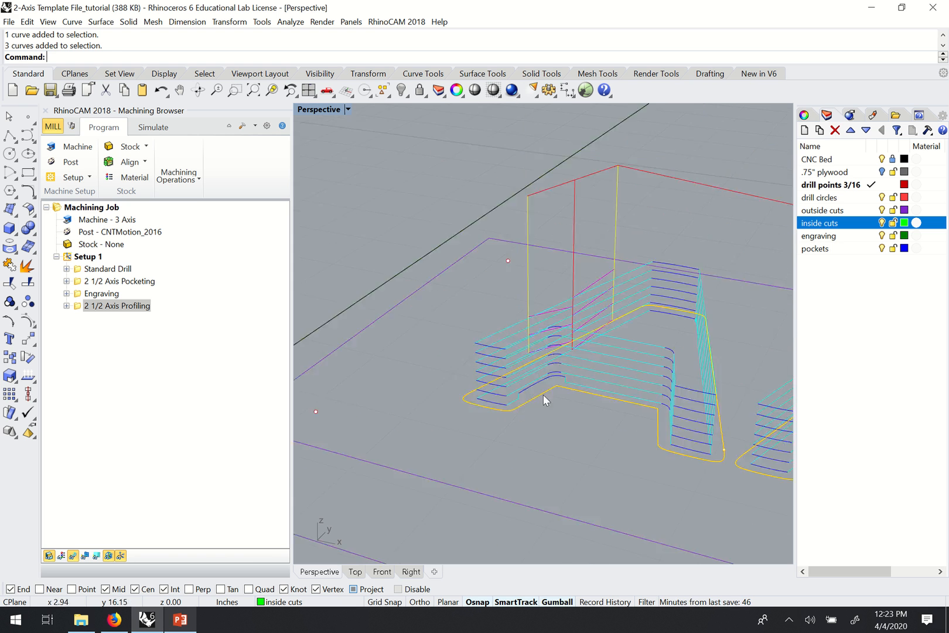
mouse_move(542, 395)
right_down()
mouse_move(620, 434)
mouse_move(621, 410)
mouse_move(492, 369)
mouse_move(531, 405)
right_up()
scroll(621, 377, down, 4)
scroll(619, 369, up, 8)
scroll(493, 368, up, 3)
scroll(508, 384, down, 4)
scroll(462, 366, down, 5)
Check the profiling toolpath's position relative to the inside-cut AAP outlines, and review its entries and the travel moves between letters
right_drag(462, 365, 495, 310)
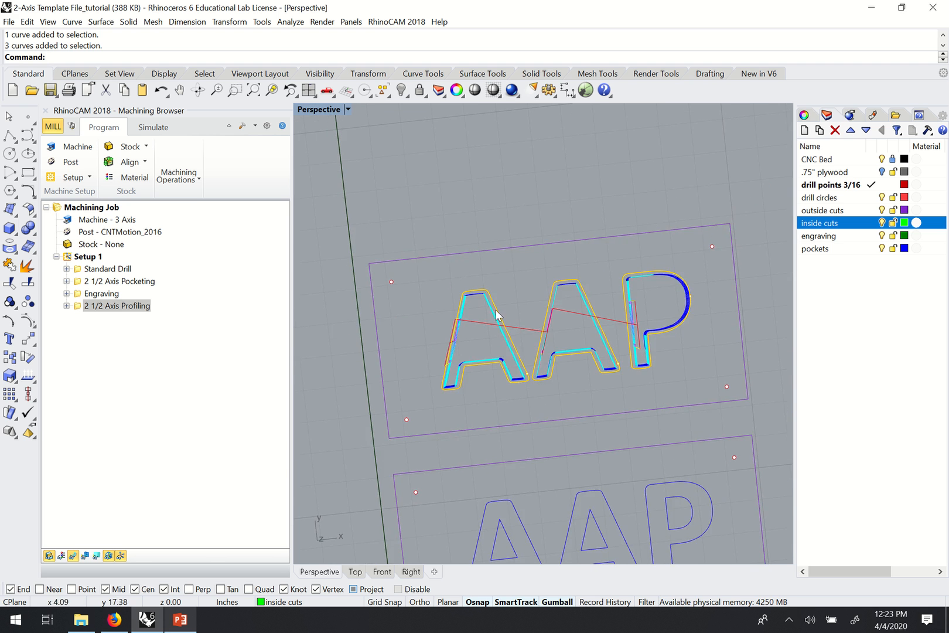
scroll(476, 316, up, 3)
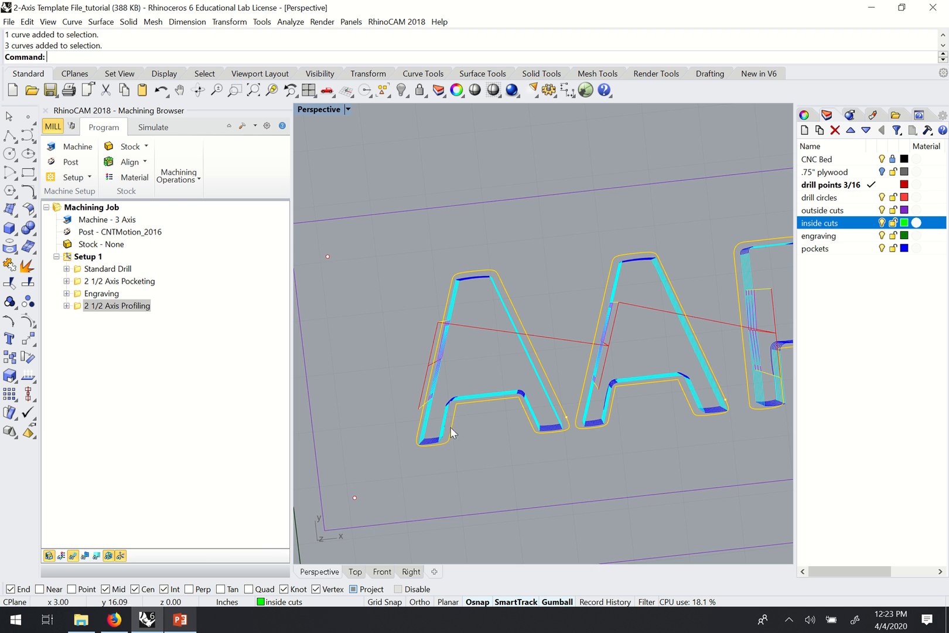
scroll(455, 426, down, 4)
right_drag(499, 420, 507, 406)
scroll(499, 373, down, 3)
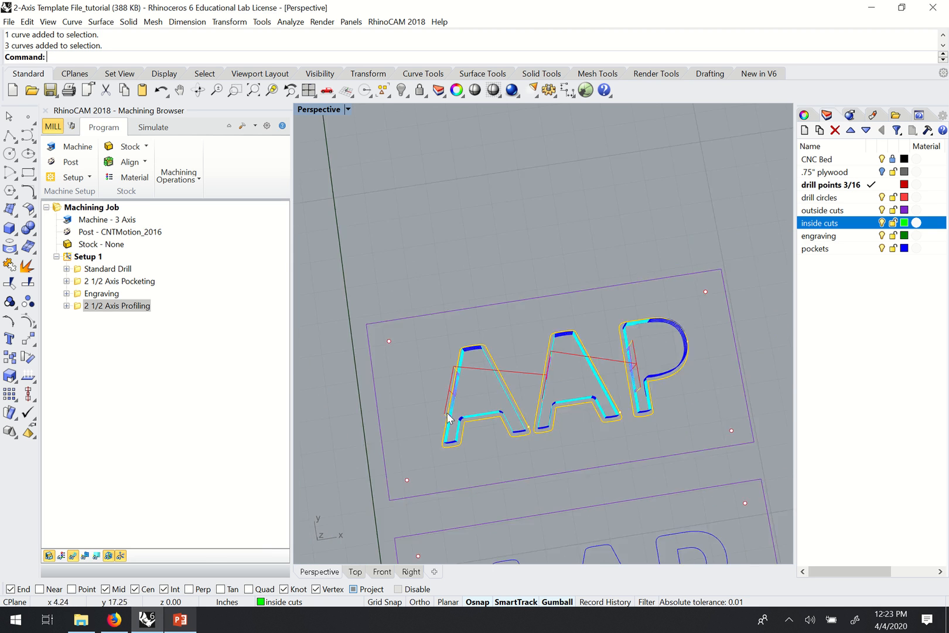
right_drag(447, 413, 579, 450)
scroll(574, 361, down, 5)
scroll(571, 402, up, 5)
mouse_move(570, 402)
right_down()
mouse_move(589, 403)
mouse_move(542, 441)
mouse_move(499, 436)
mouse_move(570, 393)
right_up()
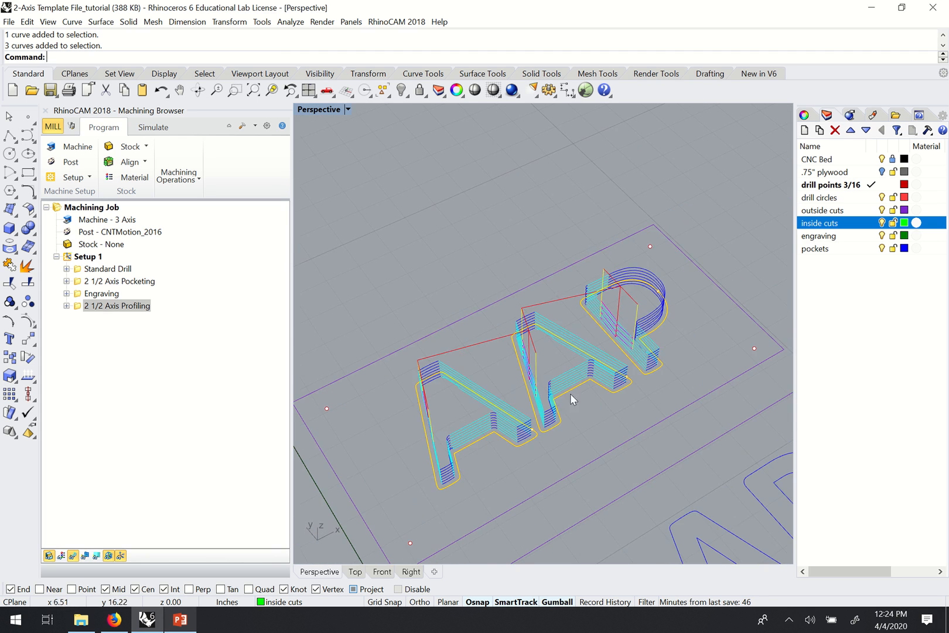
right_drag(583, 347, 604, 335)
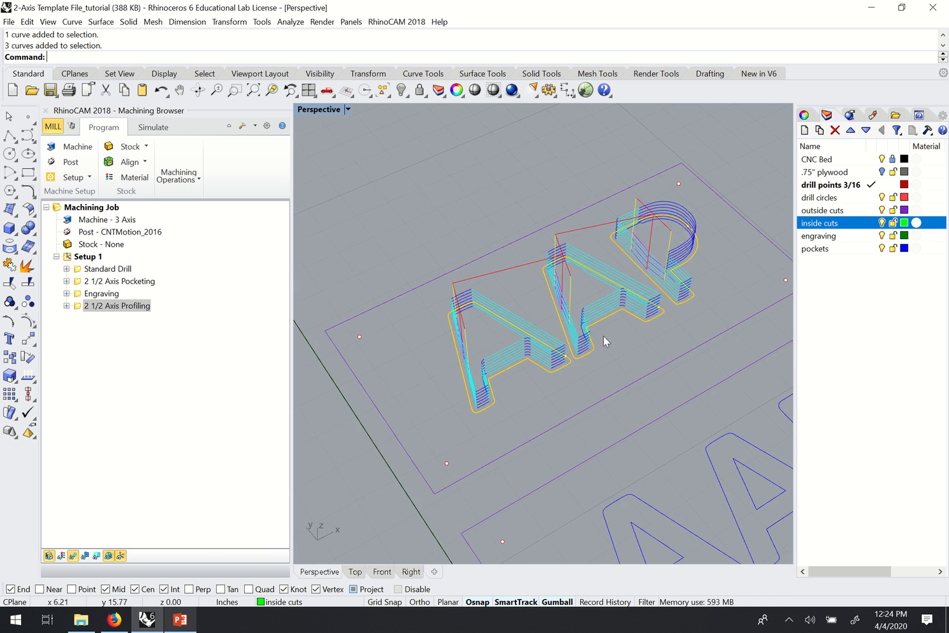
right_drag(539, 293, 515, 349)
scroll(472, 317, down, 10)
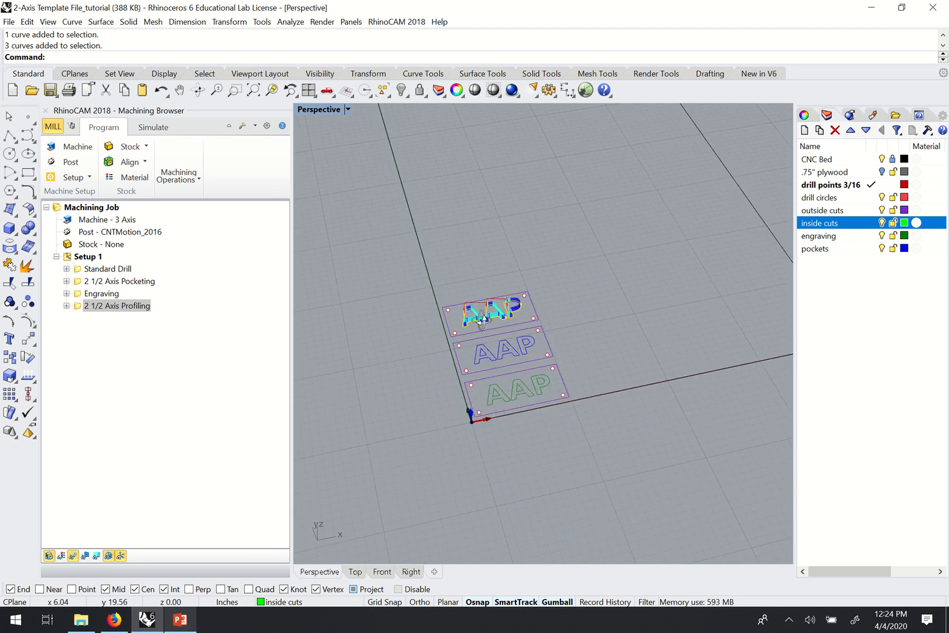
scroll(494, 317, up, 7)
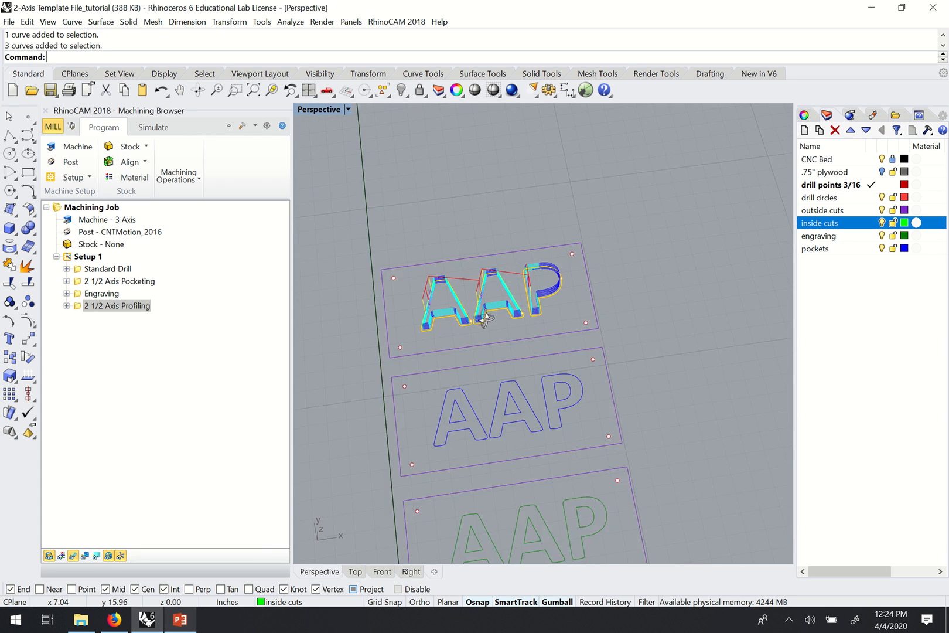